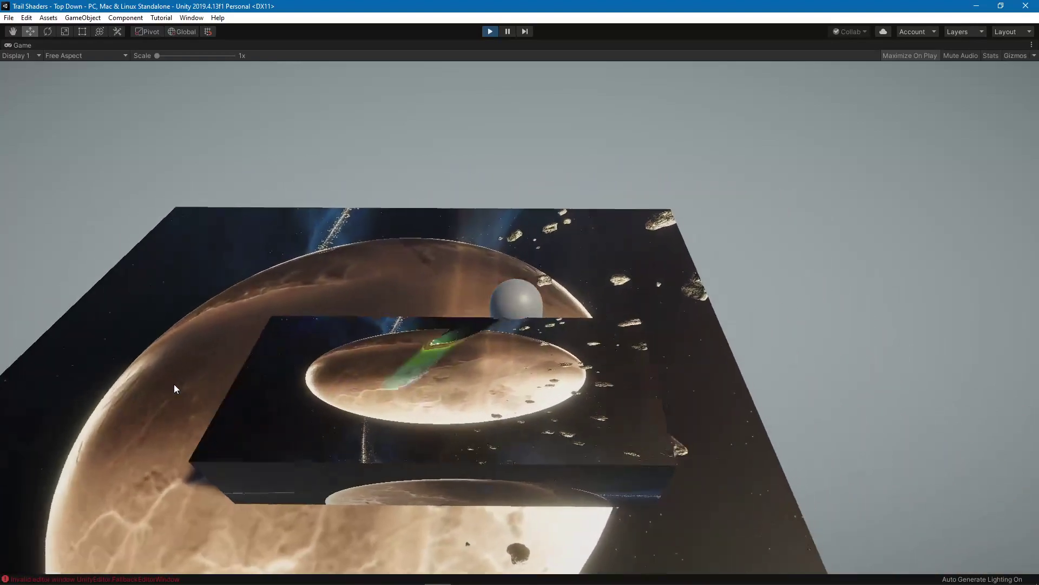
# Open the Windows task switcher while the trail scene is still playing.
pyautogui.hotkey('alt', 'Tab')
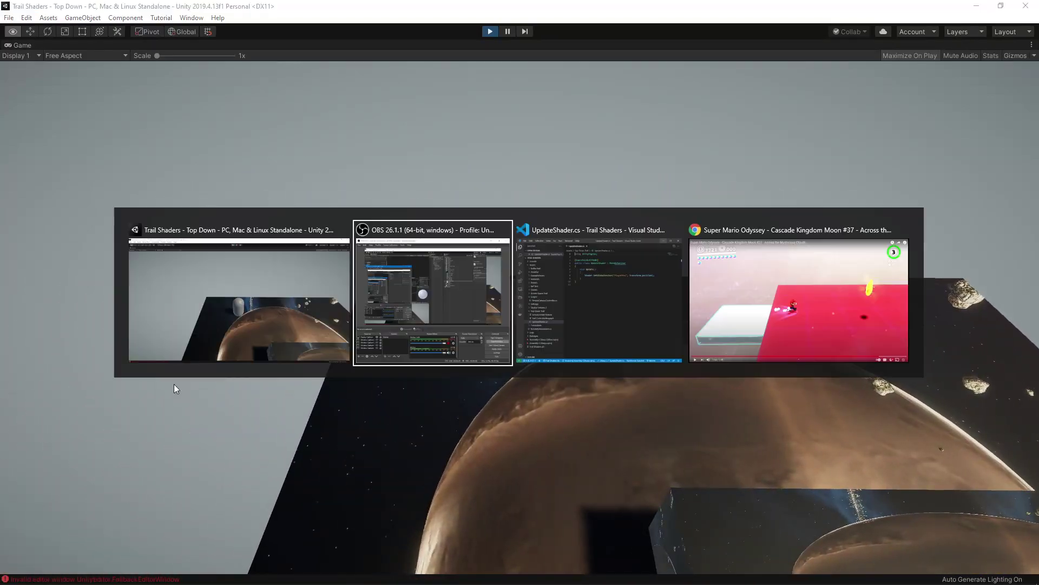
# Switch to Chrome and play the Super Mario Odyssey reference video, pausing on the moon scene.
pyautogui.hotkey('alt', 'Tab')
pyautogui.hotkey('alt', 'Tab')
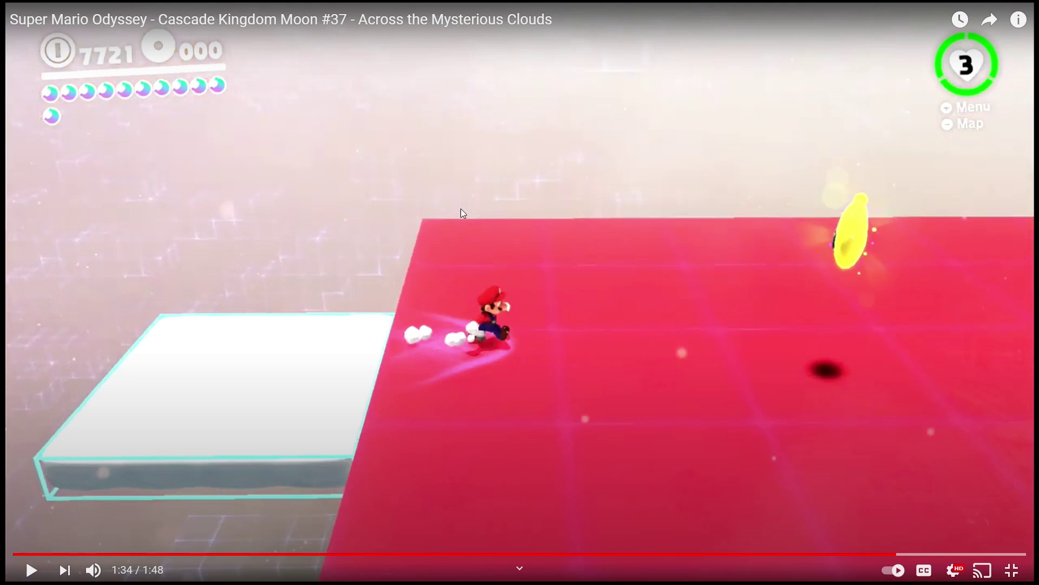
pyautogui.click(554, 408)
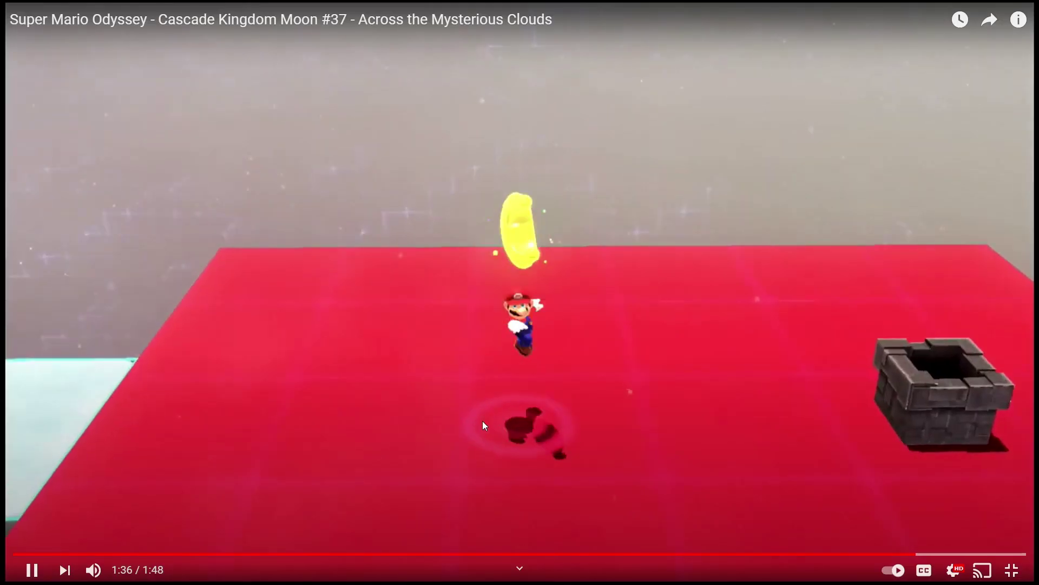
pyautogui.click(486, 414)
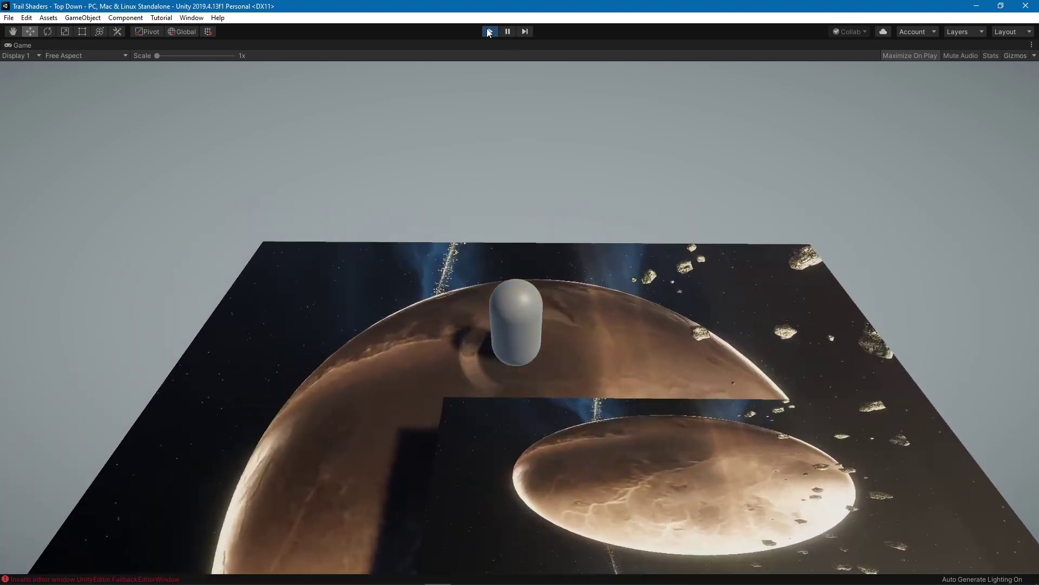
# Stop Play mode so the Top Down scene returns to the editor view.
pyautogui.click(490, 31)
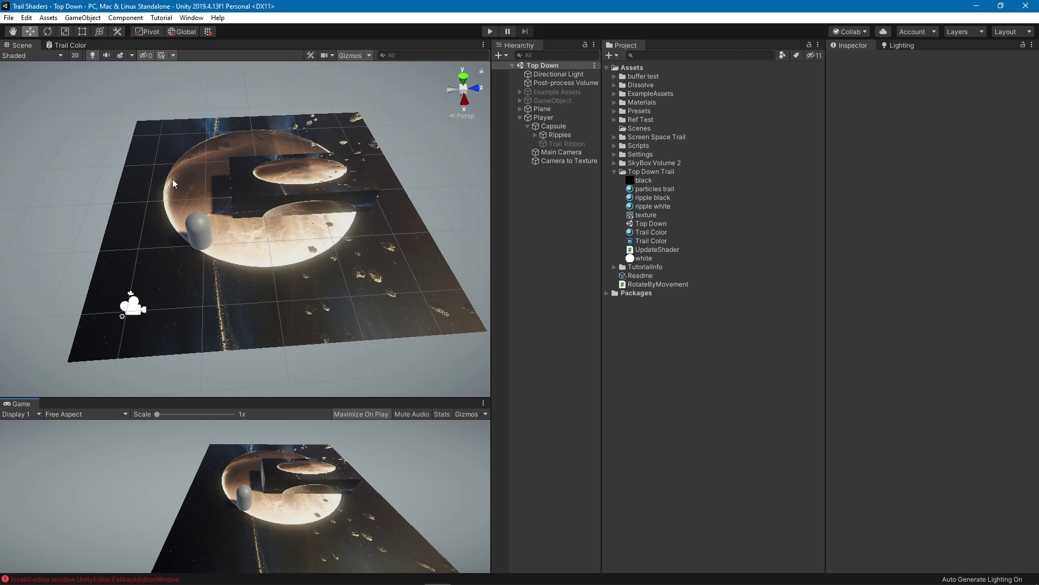
# Select the Camera to Texture object and zoom the Scene view, undoing a trial Player move.
pyautogui.press('XF86TouchpadToggle')
pyautogui.click(585, 160)
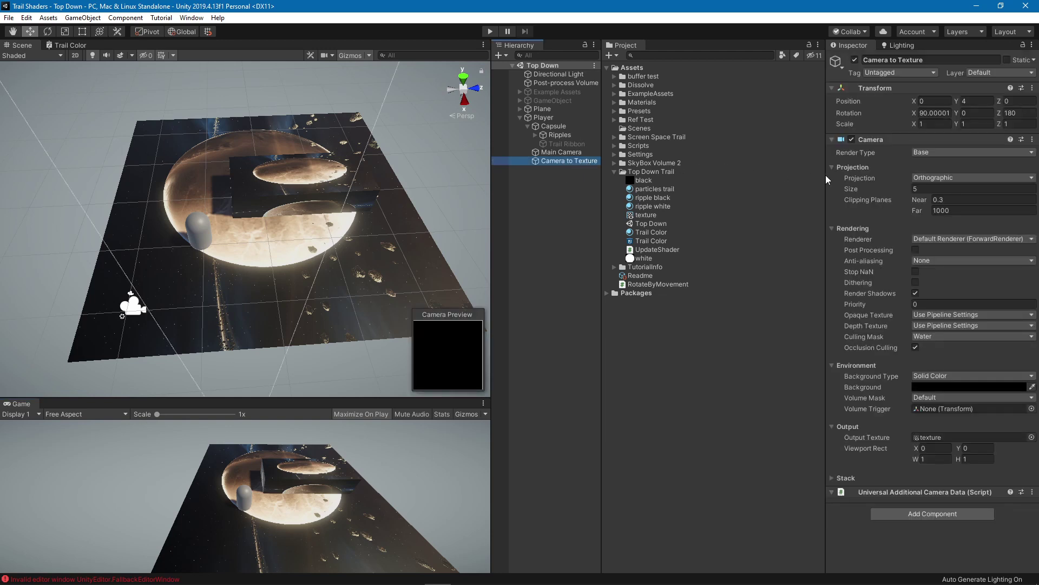
pyautogui.scroll(-10, 288, 157)
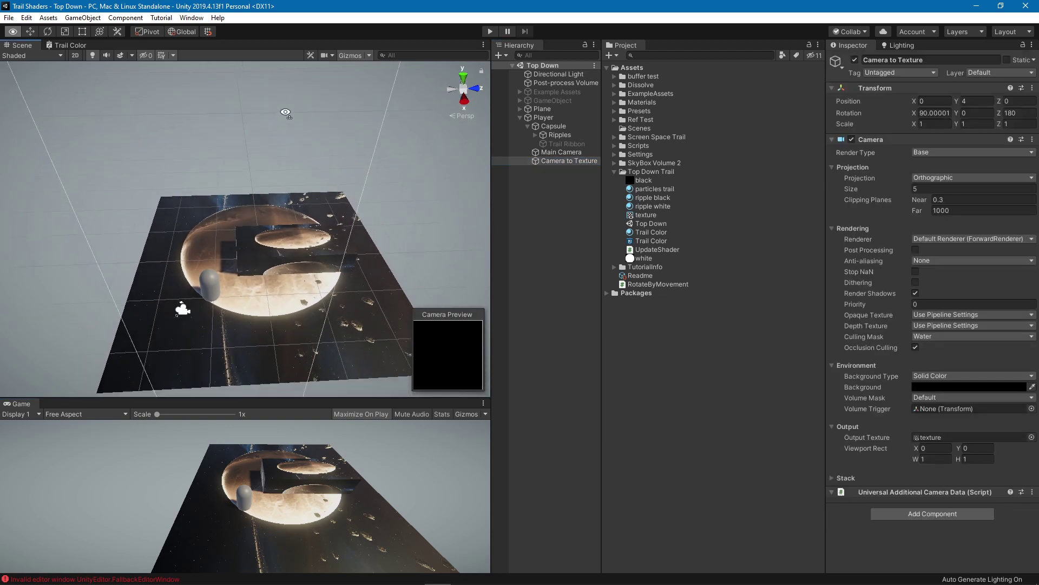
pyautogui.keyDown('alt'); pyautogui.moveTo(279, 120); pyautogui.dragTo(420, 193, button='right'); pyautogui.keyUp('alt')
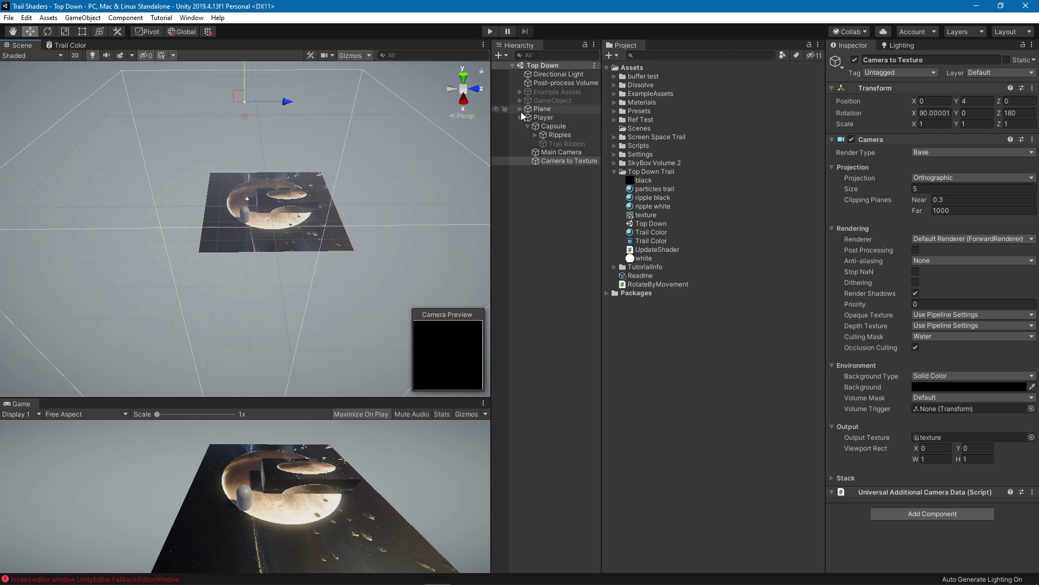
pyautogui.click(541, 117)
pyautogui.moveTo(238, 217)
pyautogui.mouseDown()
pyautogui.moveTo(217, 238)
pyautogui.moveTo(236, 222)
pyautogui.mouseUp()
pyautogui.hotkey('ctrl', 'z')
pyautogui.hotkey('ctrl', 'z')
pyautogui.click(570, 161)
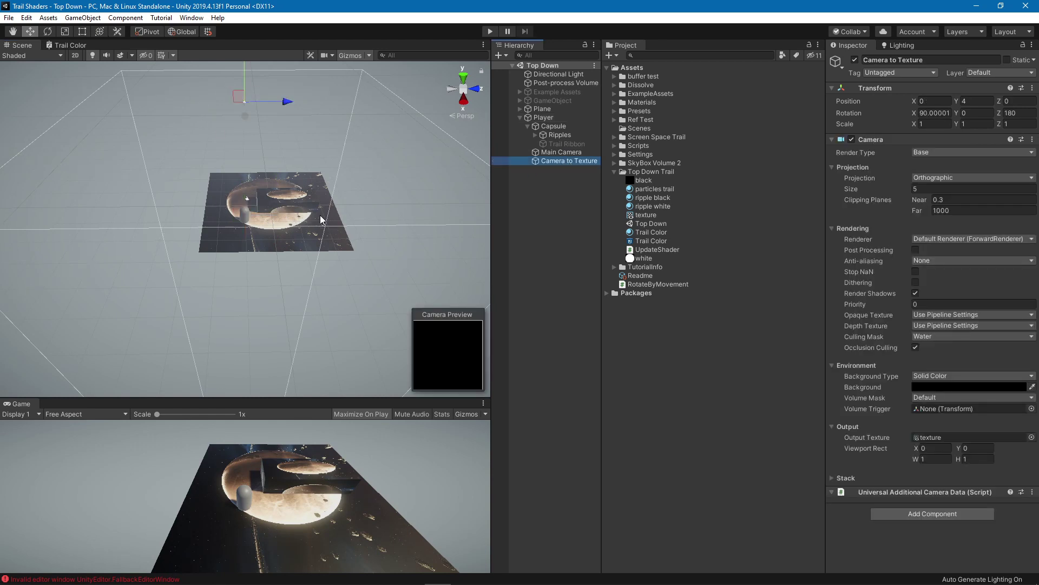
# Orbit along the camera frustum and check its 'texture' Output Texture and Water-only Culling Mask.
pyautogui.keyDown('alt'); pyautogui.moveTo(320, 207); pyautogui.dragTo(213, 203); pyautogui.keyUp('alt')
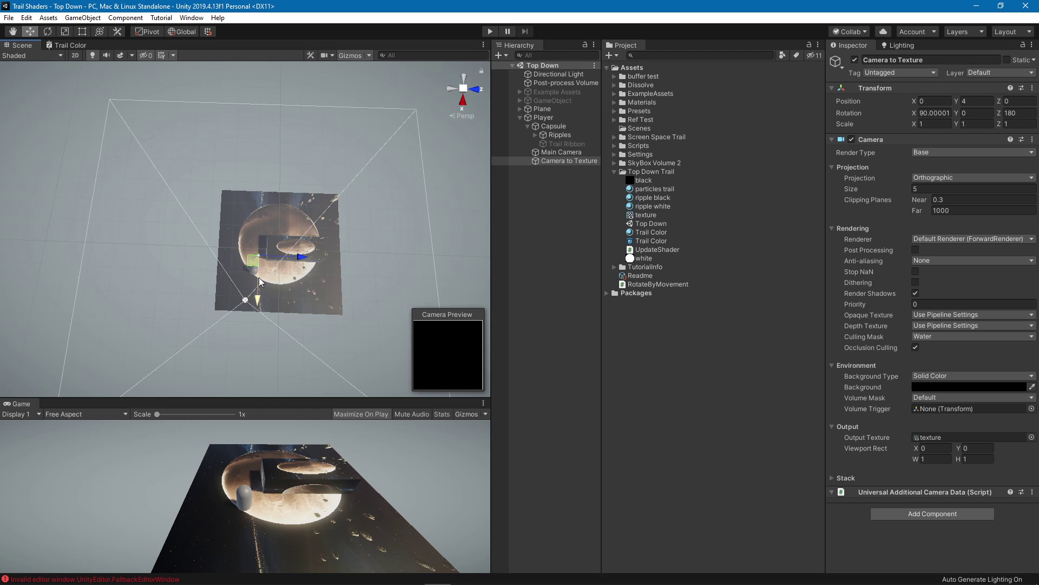
pyautogui.keyDown('alt'); pyautogui.moveTo(255, 301); pyautogui.dragTo(347, 174); pyautogui.keyUp('alt')
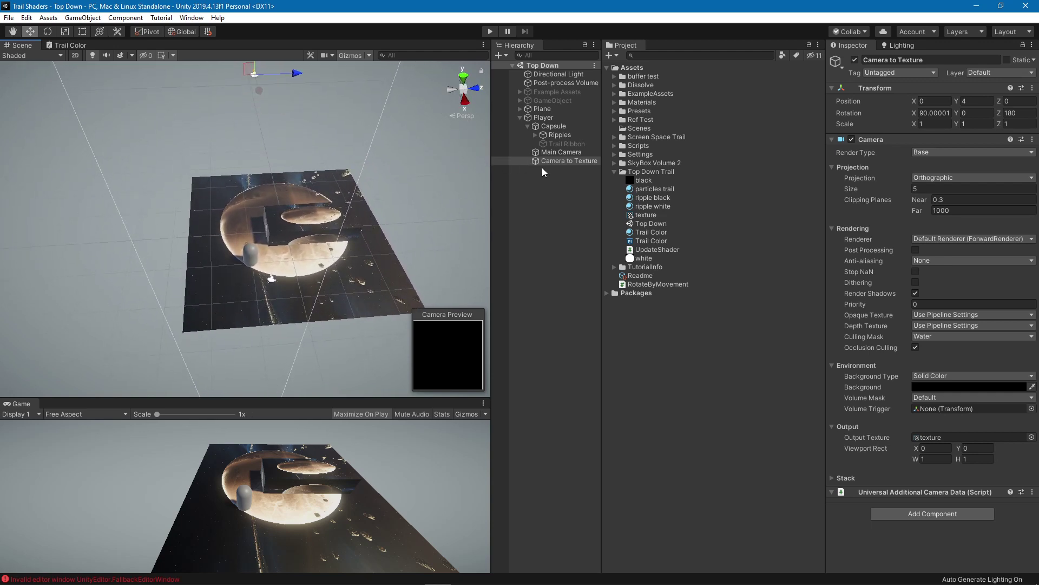
pyautogui.moveTo(373, 262)
pyautogui.keyDown('alt'); pyautogui.mouseDown()
pyautogui.moveTo(359, 261)
pyautogui.moveTo(374, 262)
pyautogui.mouseUp(); pyautogui.keyUp('alt')
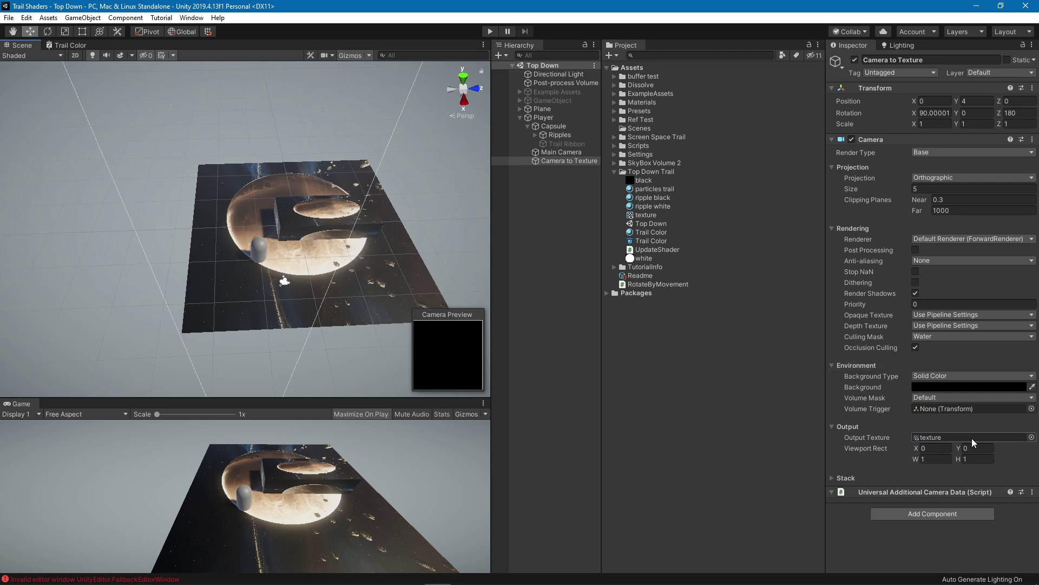
pyautogui.click(950, 438)
pyautogui.click(934, 337)
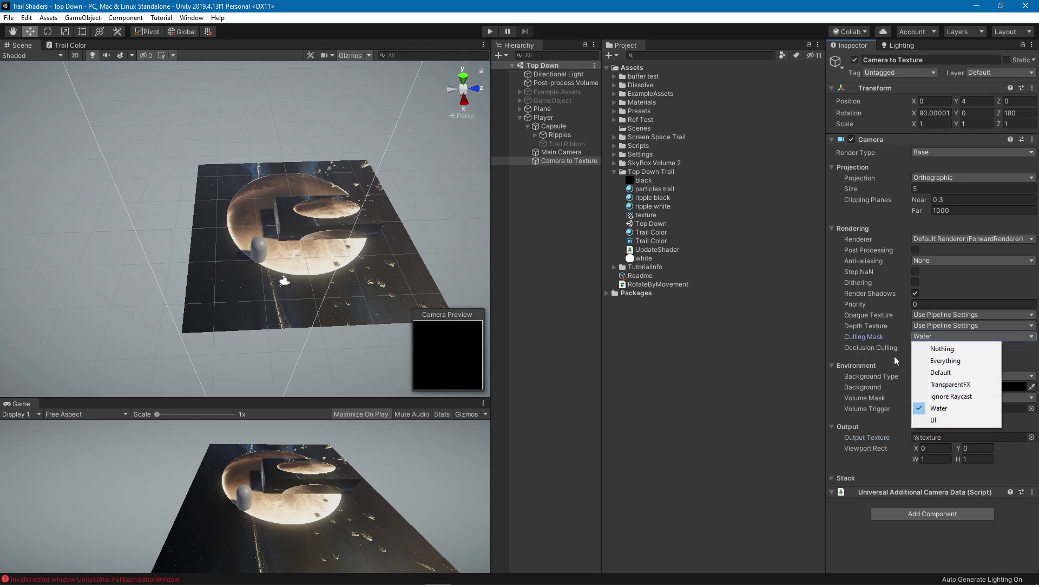
pyautogui.click(880, 338)
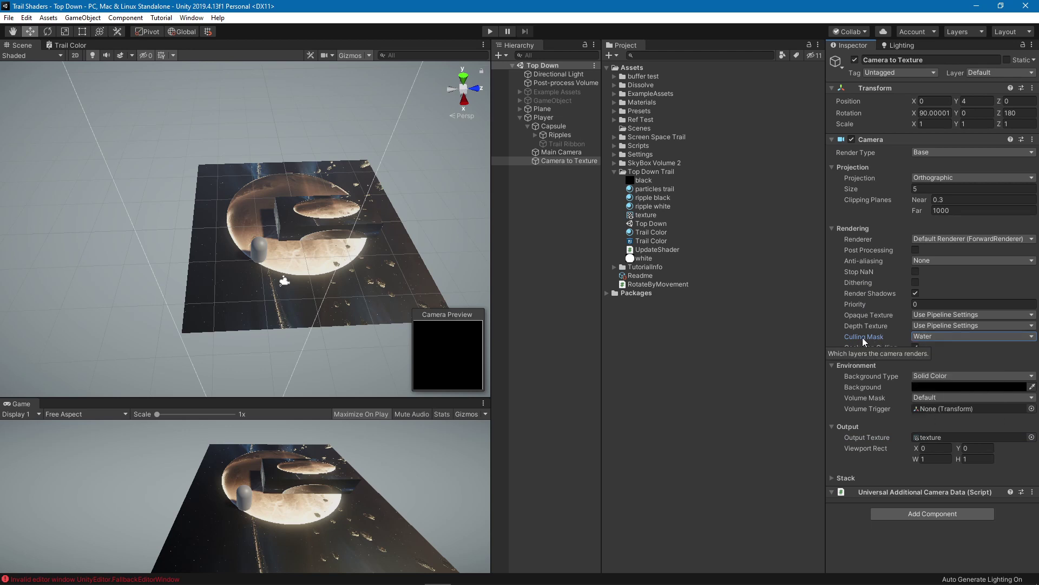
# Select Ripples, test-move it twice with undo, and expand Emission showing rate over distance 10.
pyautogui.click(563, 136)
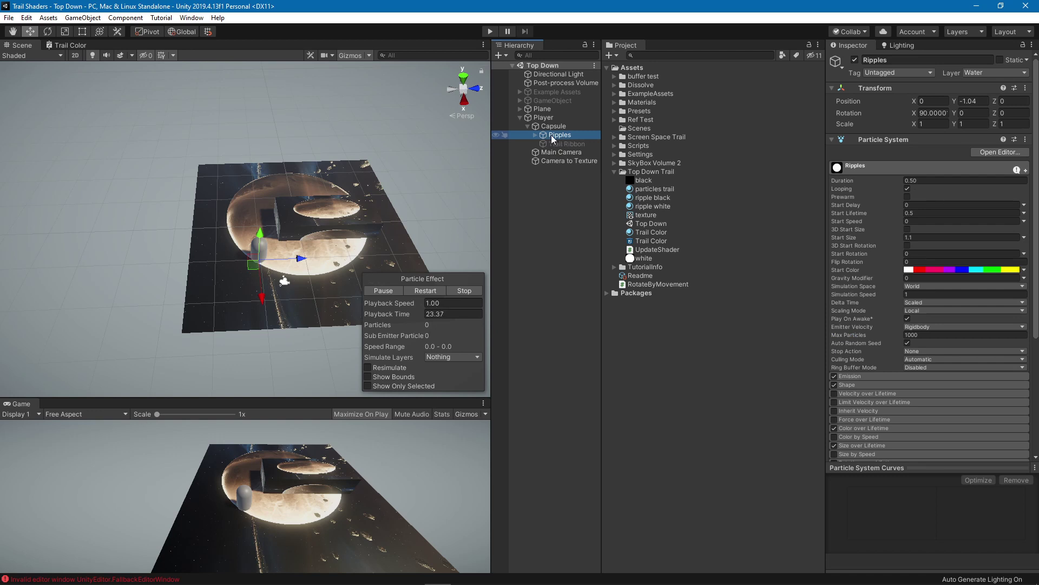
pyautogui.moveTo(254, 265); pyautogui.dragTo(160, 263)
pyautogui.hotkey('ctrl', 'z')
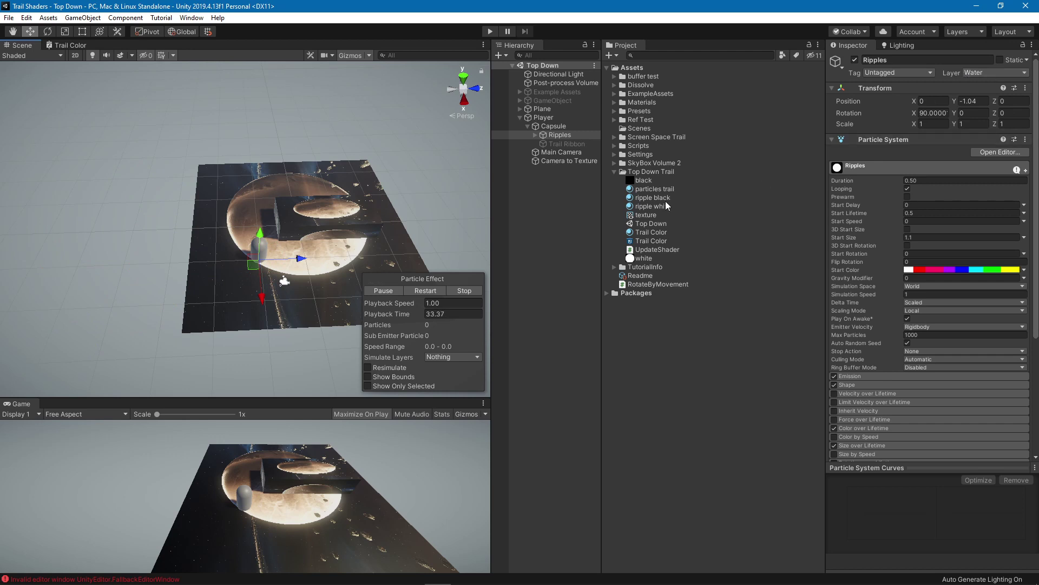
pyautogui.moveTo(250, 265); pyautogui.dragTo(181, 276)
pyautogui.hotkey('ctrl', 'z')
pyautogui.click(874, 376)
pyautogui.scroll(-3, 880, 341)
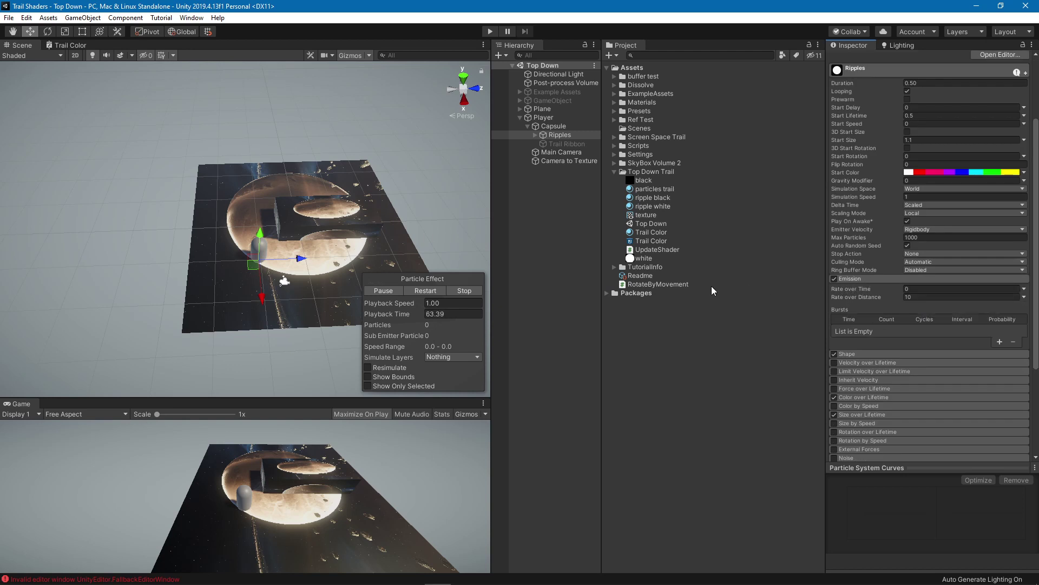
# Review the Shape and Color over Lifetime modules, previewing particles with an undone emitter move.
pyautogui.click(876, 280)
pyautogui.click(868, 288)
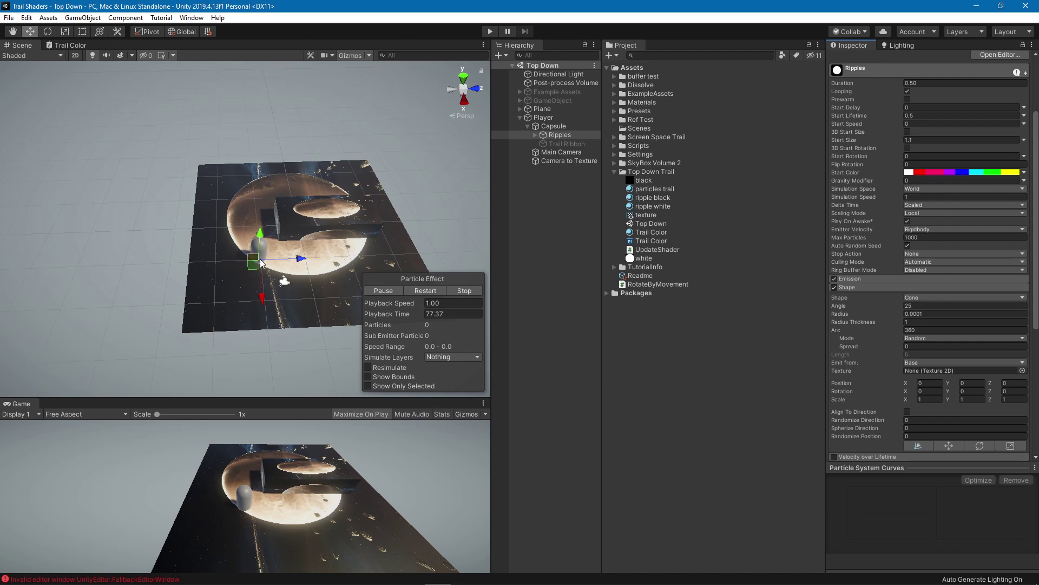
pyautogui.click(891, 286)
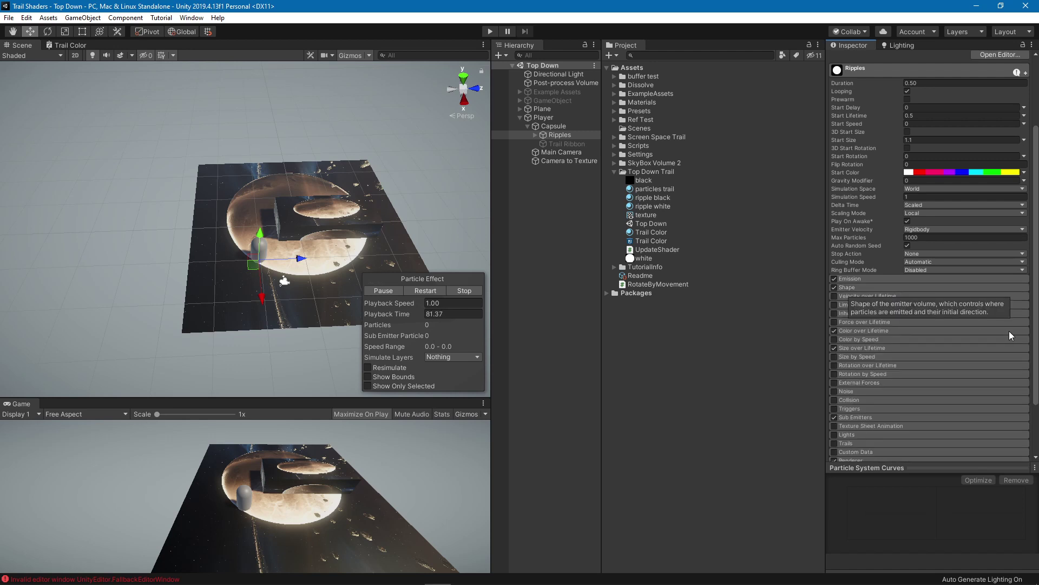
pyautogui.click(871, 330)
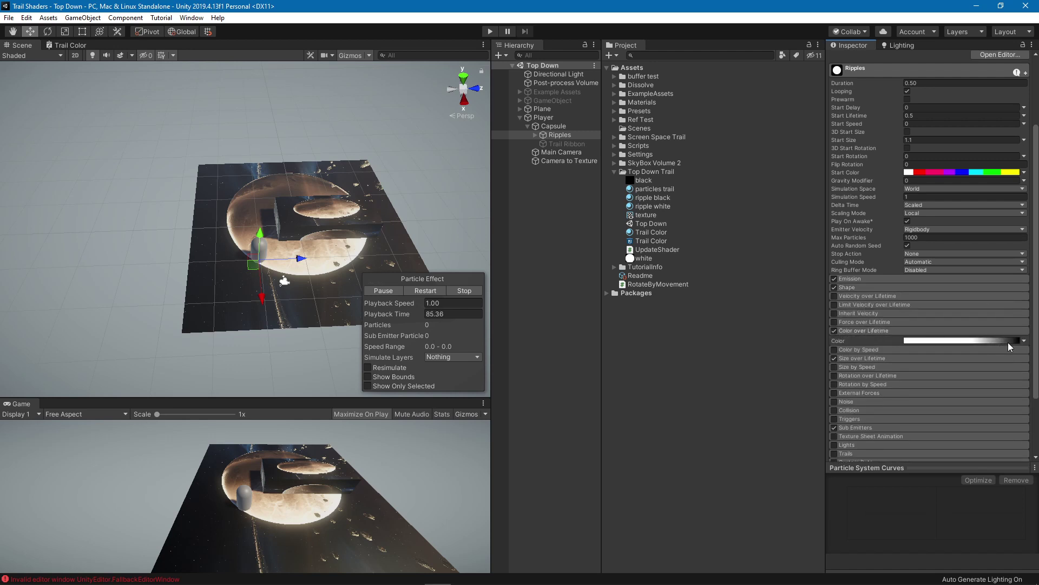
pyautogui.moveTo(252, 264); pyautogui.dragTo(141, 158)
pyautogui.hotkey('ctrl', 'z')
# Review Size over Lifetime, scroll down to the Renderer, and undo a trial Player move.
pyautogui.click(881, 331)
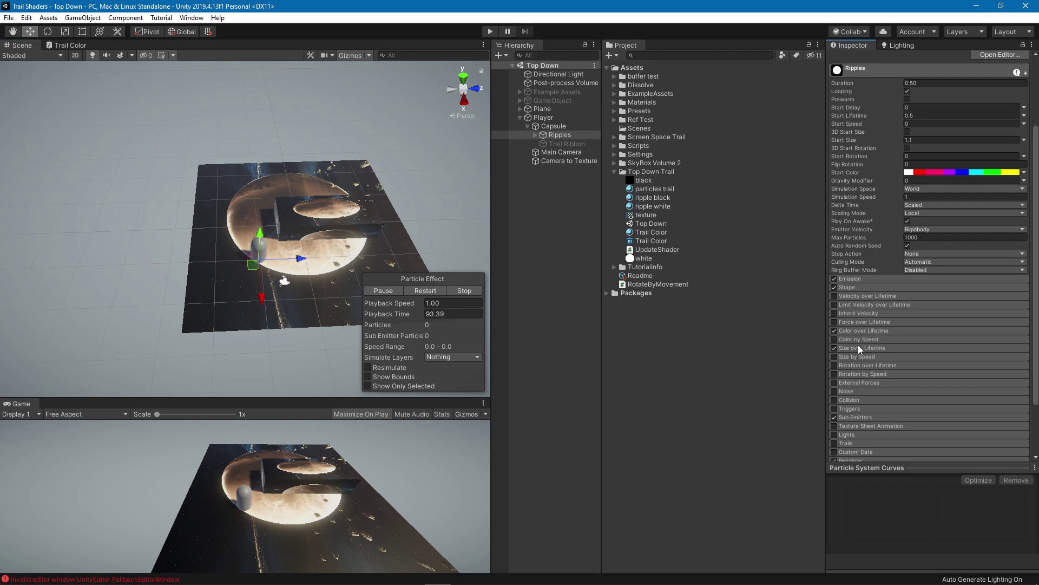
pyautogui.click(899, 349)
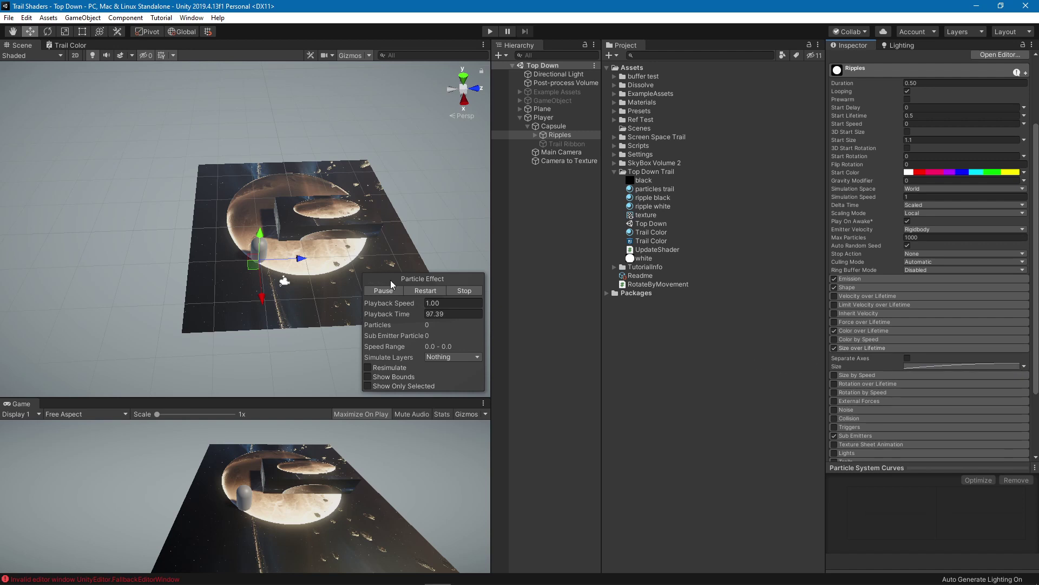
pyautogui.click(878, 348)
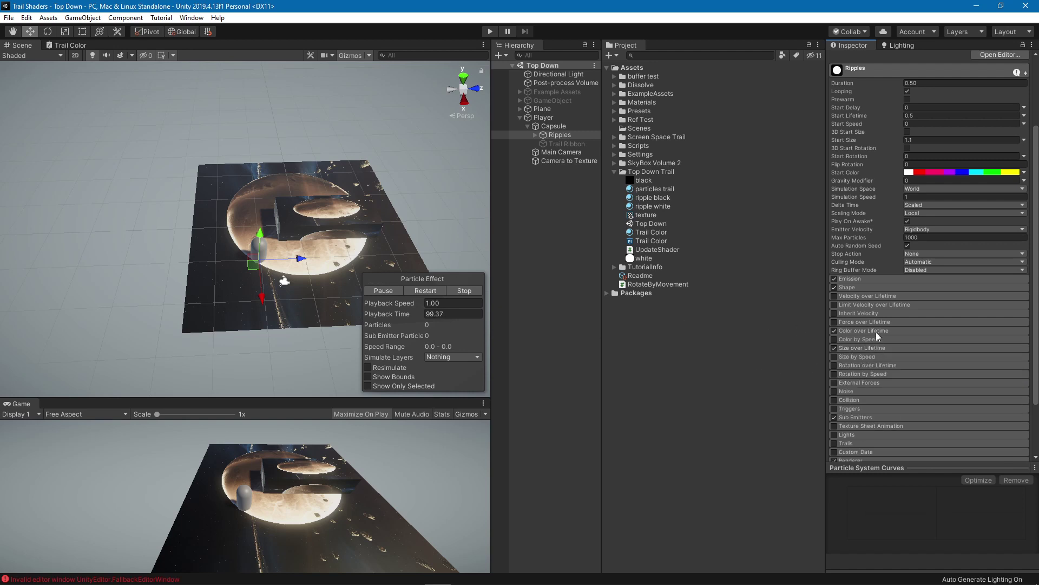
pyautogui.scroll(-3, 876, 333)
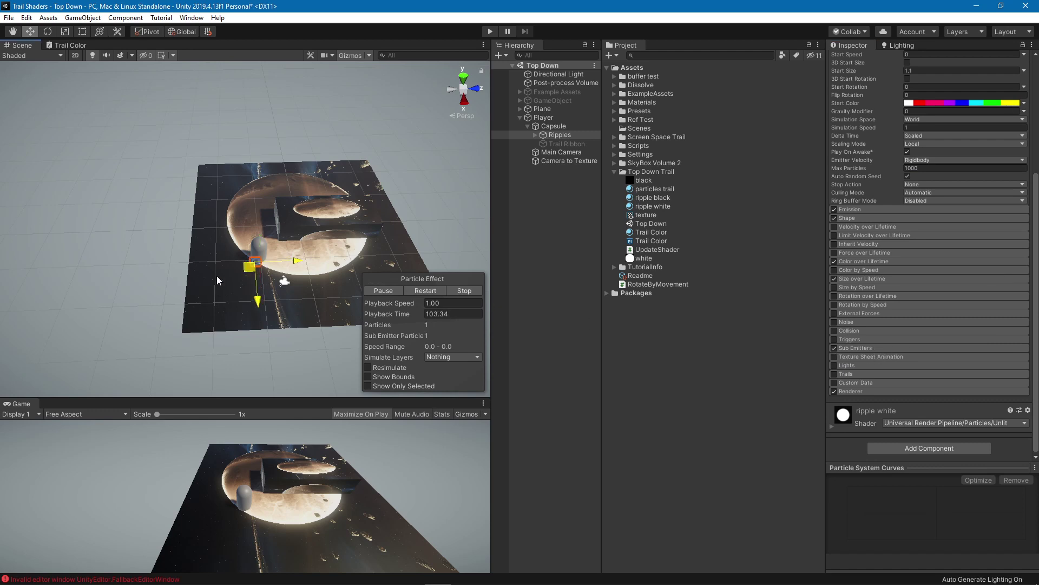
pyautogui.moveTo(252, 267); pyautogui.dragTo(149, 287)
pyautogui.hotkey('ctrl', 'z')
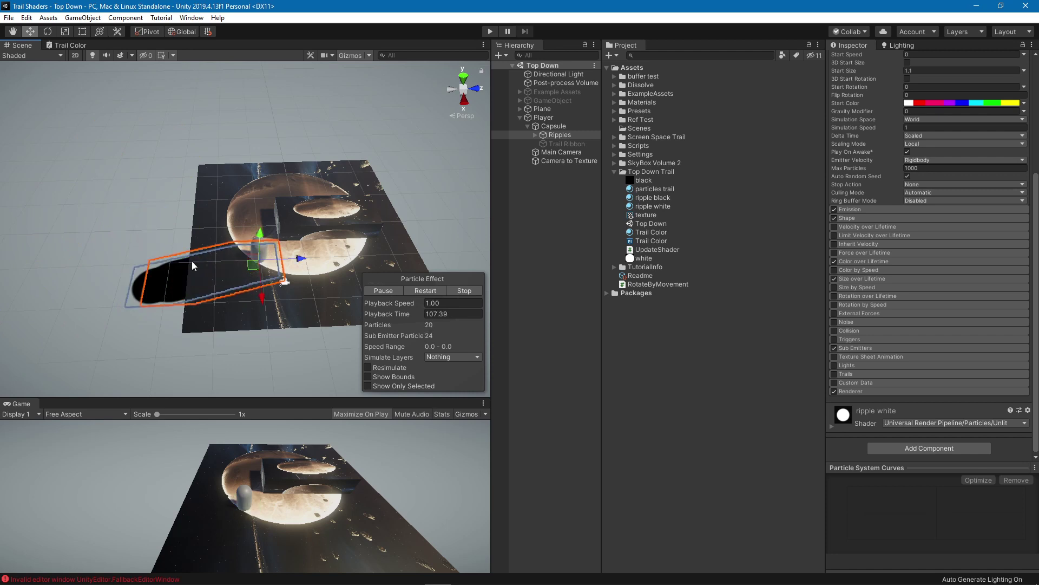
# Inspect Ripples' Sub Emitters, then select Ripples Sub and view its emission burst.
pyautogui.click(887, 348)
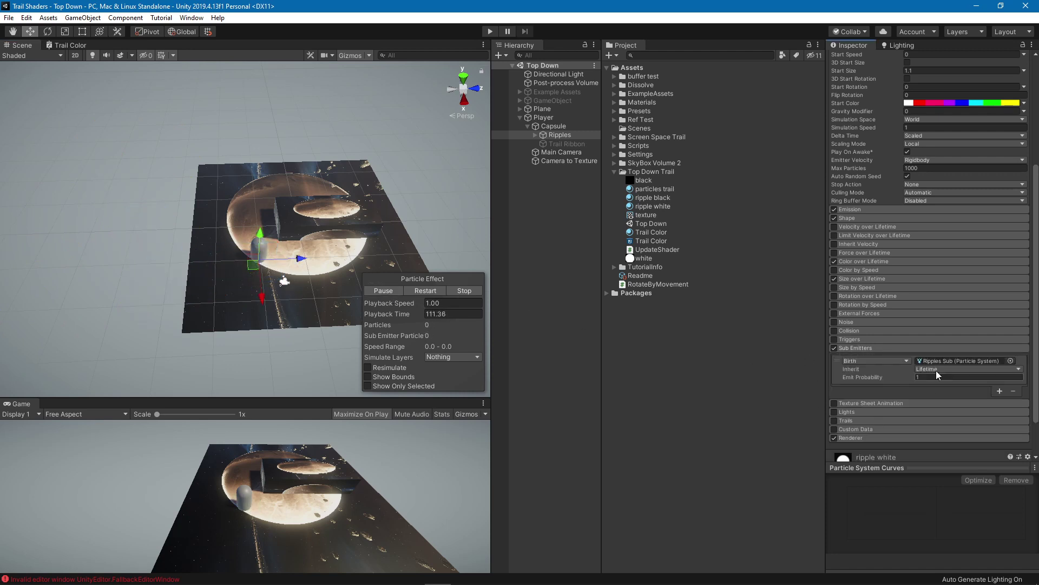
pyautogui.click(950, 362)
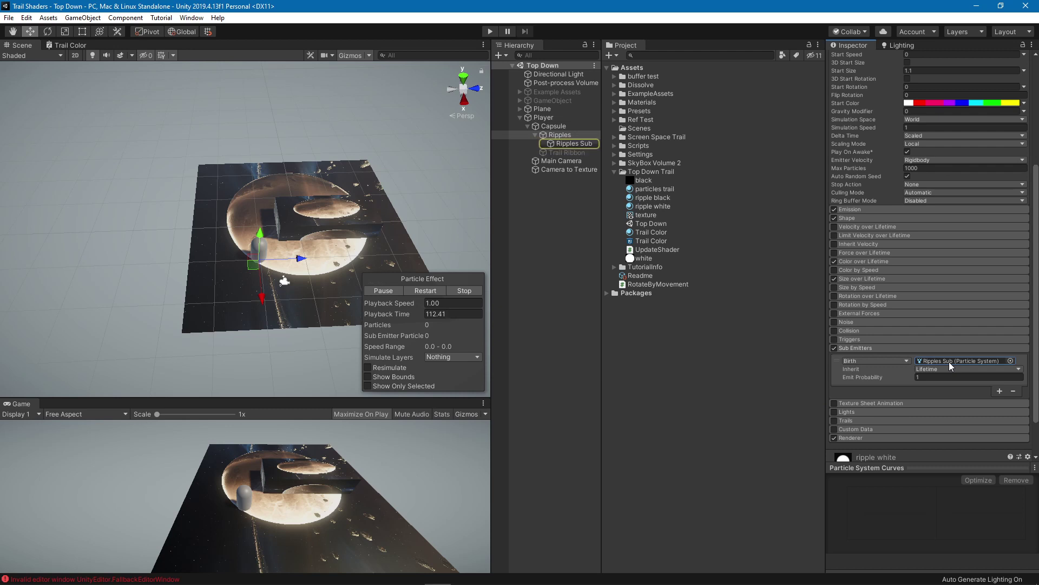
pyautogui.click(563, 144)
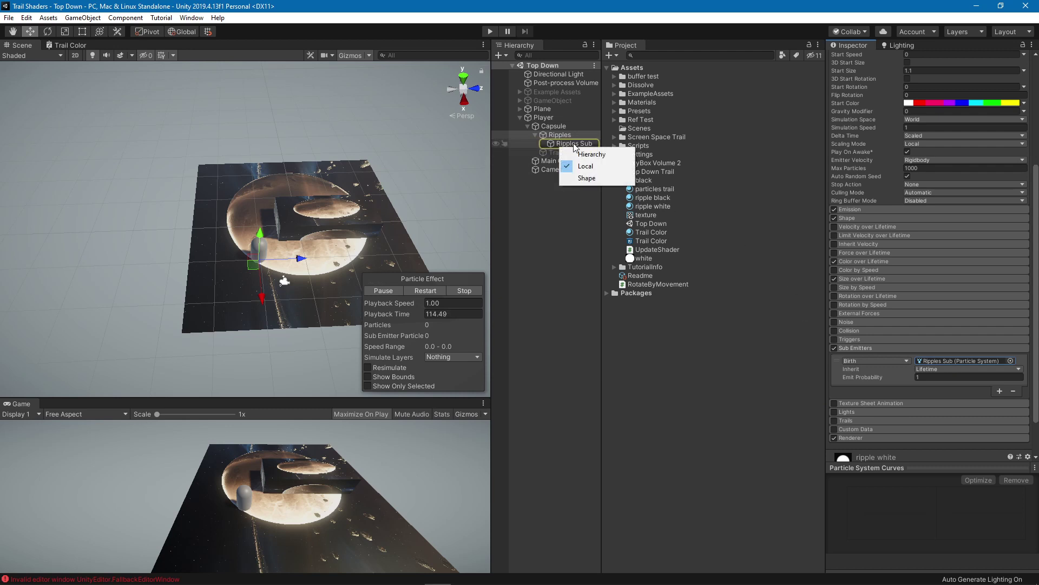
pyautogui.click(533, 141)
pyautogui.click(570, 142)
pyautogui.scroll(5, 901, 198)
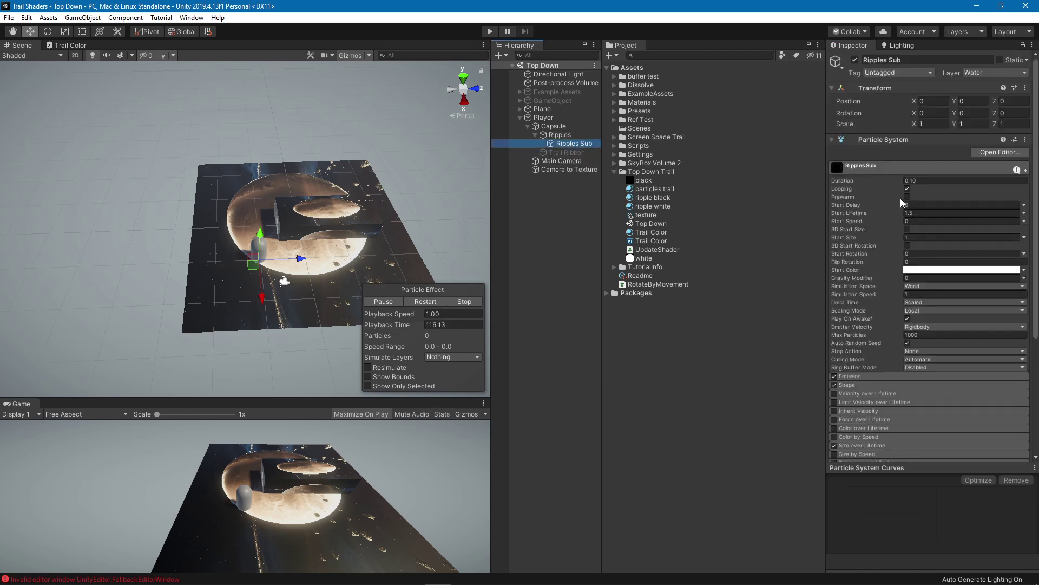
pyautogui.press('XF86TouchpadToggle')
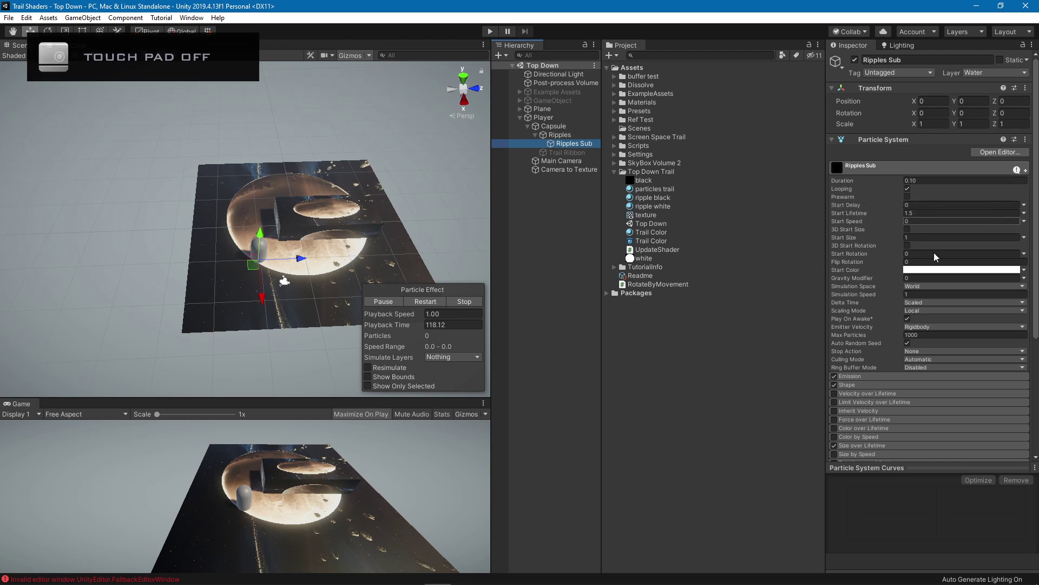
pyautogui.scroll(-3, 883, 294)
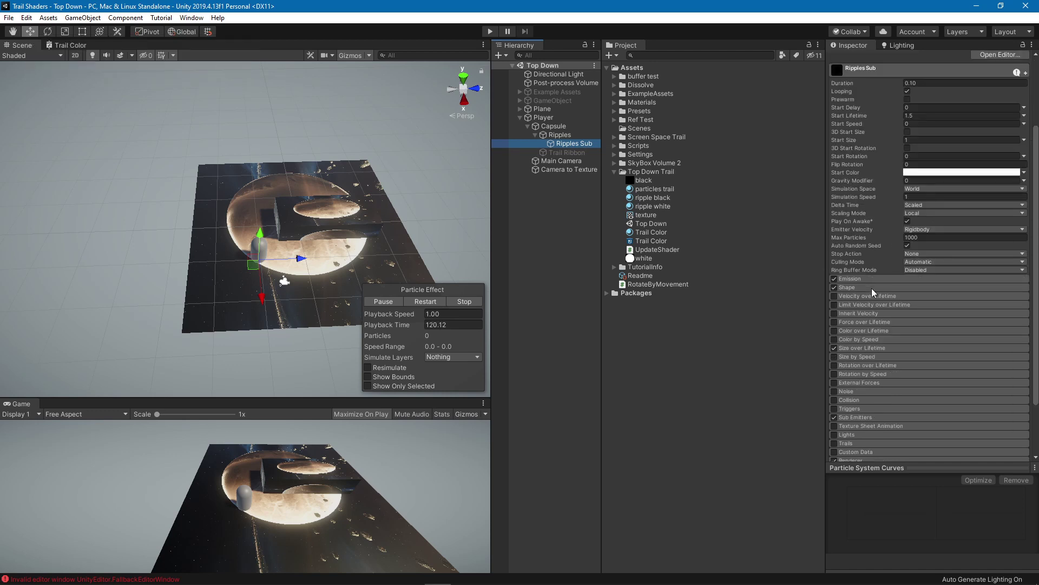
pyautogui.click(859, 278)
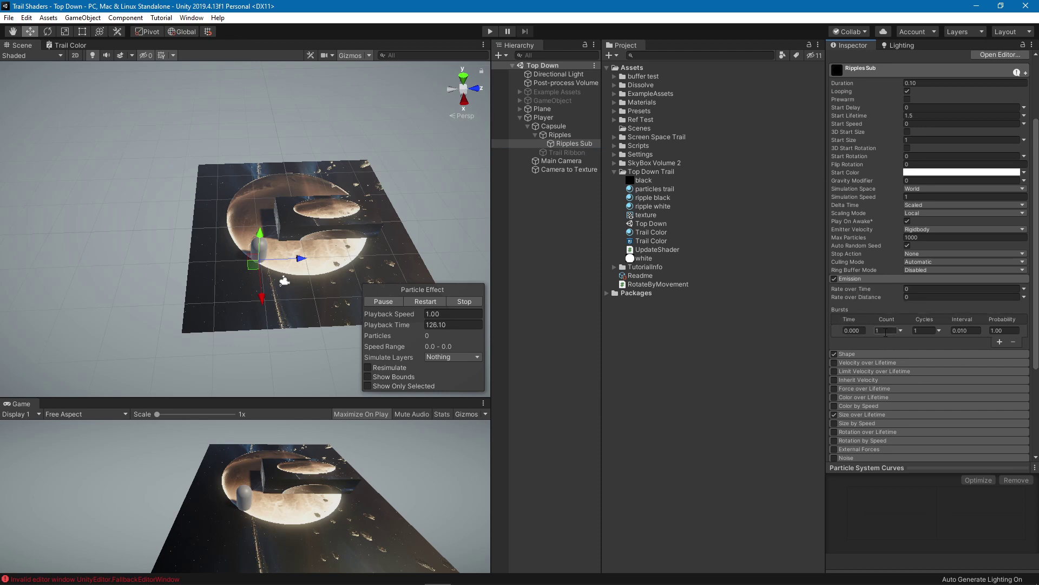
# Check when the Ripples sub-emitter triggers, then reselect Ripples Sub in the Hierarchy.
pyautogui.click(566, 136)
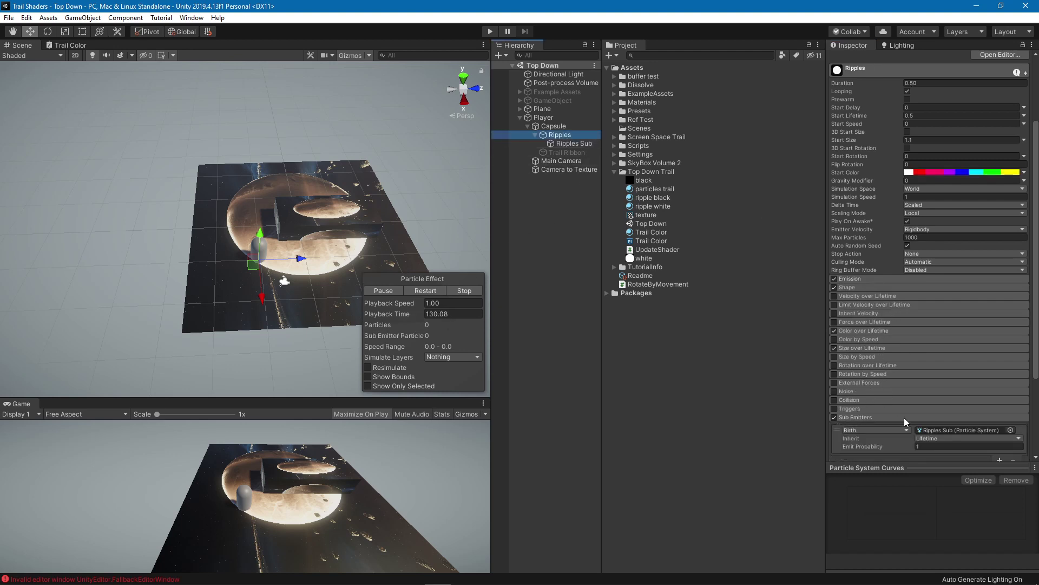
pyautogui.scroll(-4, 860, 366)
pyautogui.click(865, 333)
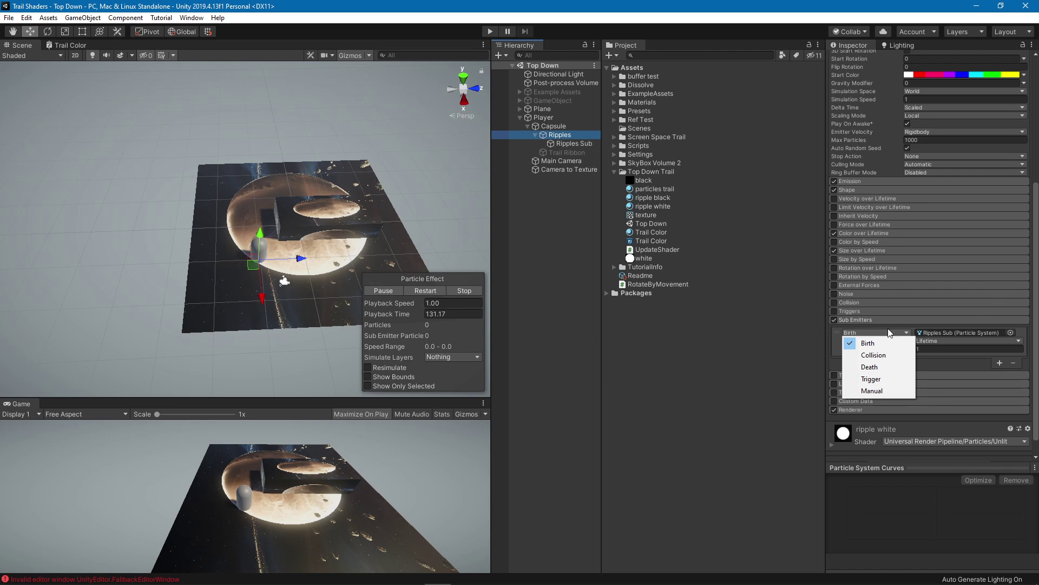
pyautogui.press('XF86TouchpadToggle')
pyautogui.click(982, 334)
pyautogui.click(980, 334)
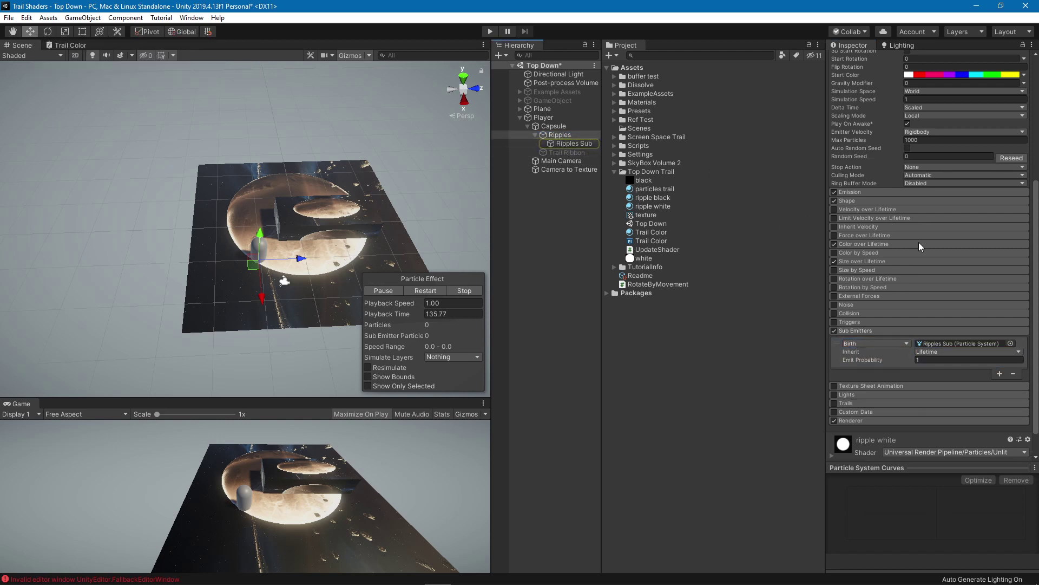
pyautogui.click(574, 143)
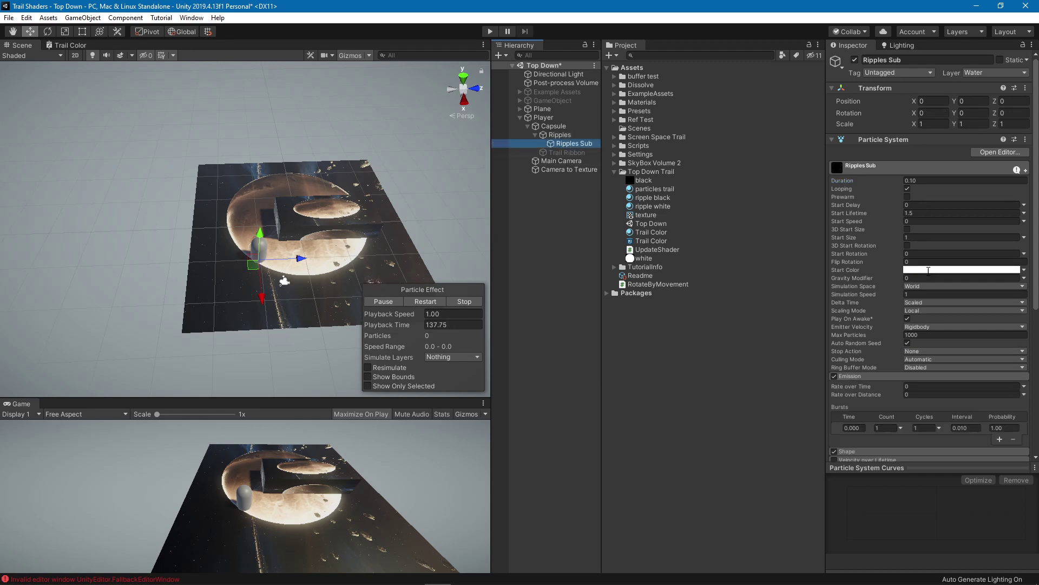
# Review Ripples Sub's Shape and Size over Lifetime modules.
pyautogui.scroll(-3, 914, 355)
pyautogui.click(914, 353)
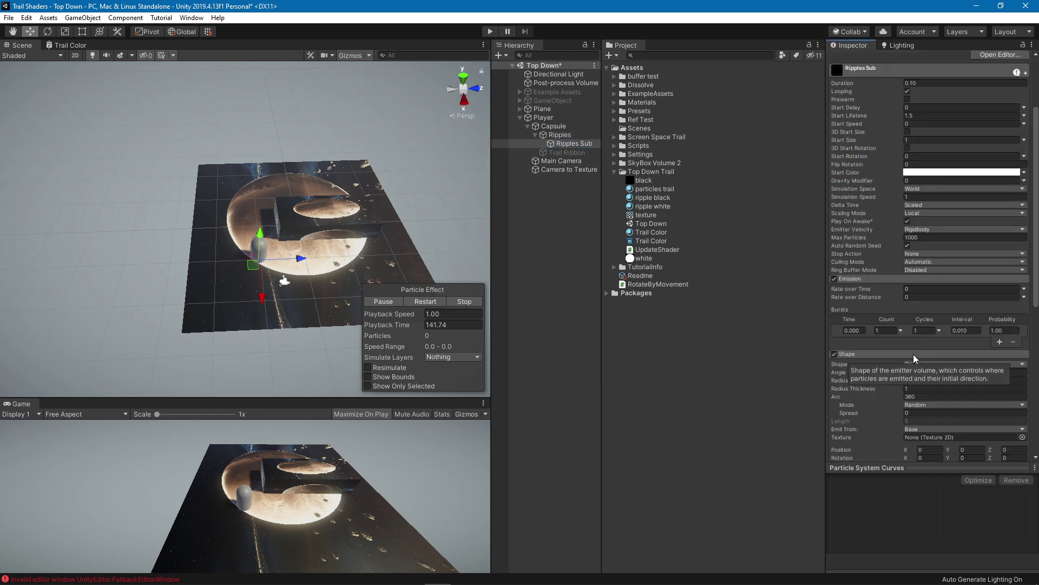
pyautogui.click(866, 355)
pyautogui.scroll(-4, 866, 357)
pyautogui.click(927, 280)
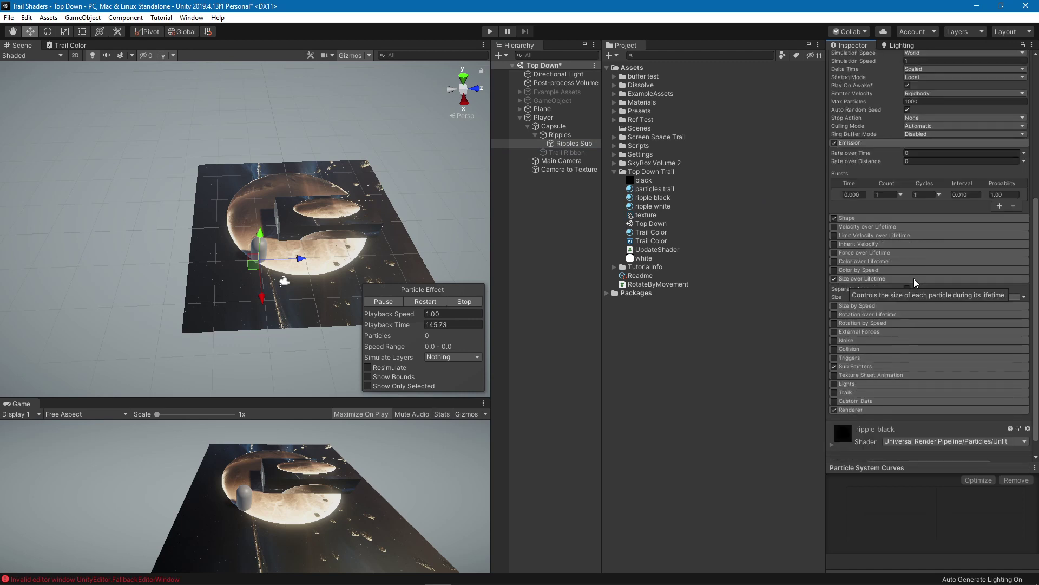
pyautogui.click(892, 278)
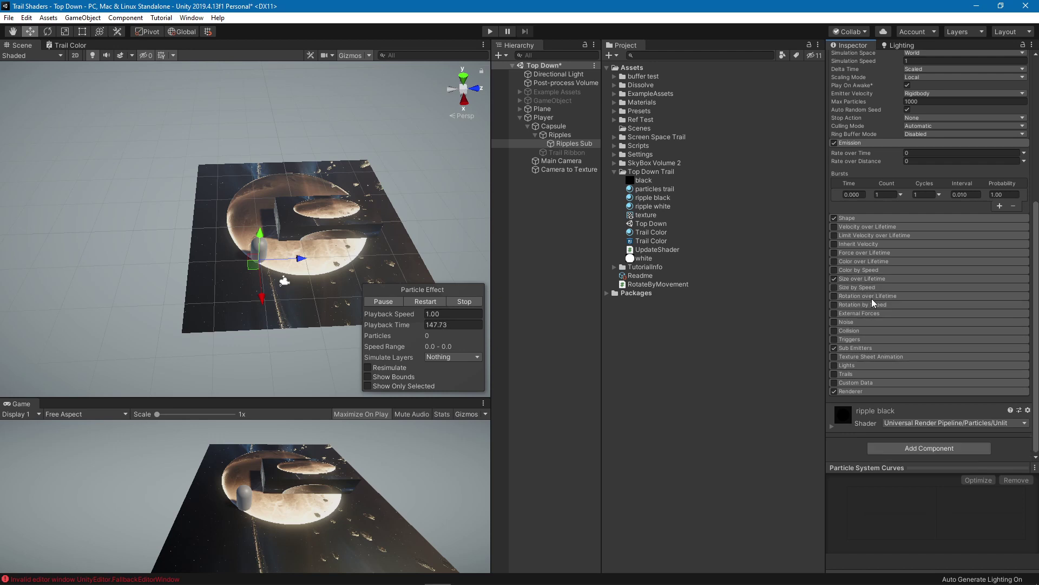
# Untick the Sub Emitters module on Ripples Sub and expand its Renderer.
pyautogui.click(881, 351)
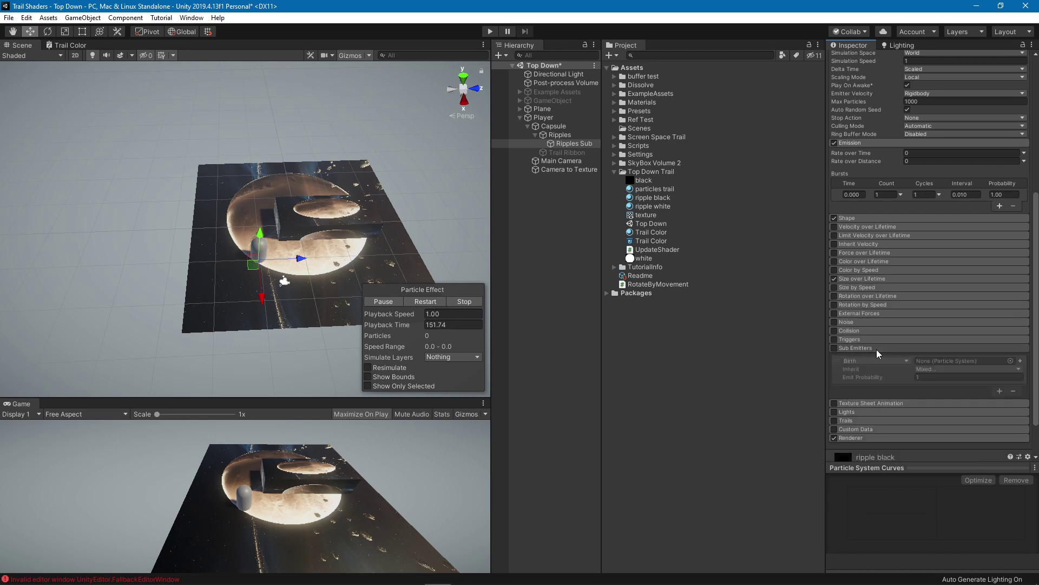
pyautogui.click(833, 348)
pyautogui.click(884, 350)
pyautogui.scroll(3, 867, 362)
pyautogui.scroll(-3, 874, 379)
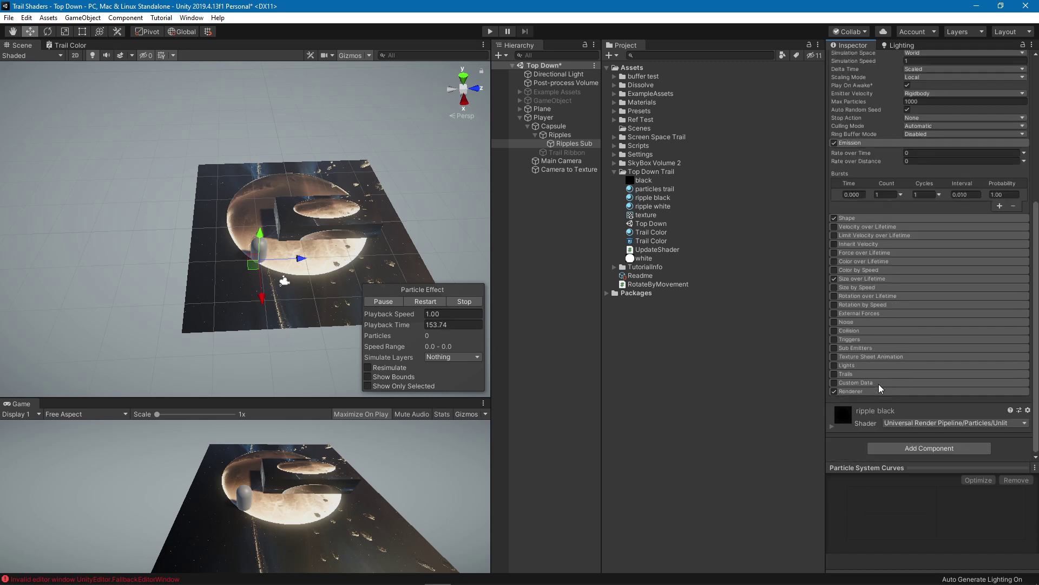
pyautogui.click(870, 393)
# Expand the ripple black material and locate its Base Map, the soft-edged 'black' circle texture.
pyautogui.scroll(-3, 876, 378)
pyautogui.scroll(-3, 902, 340)
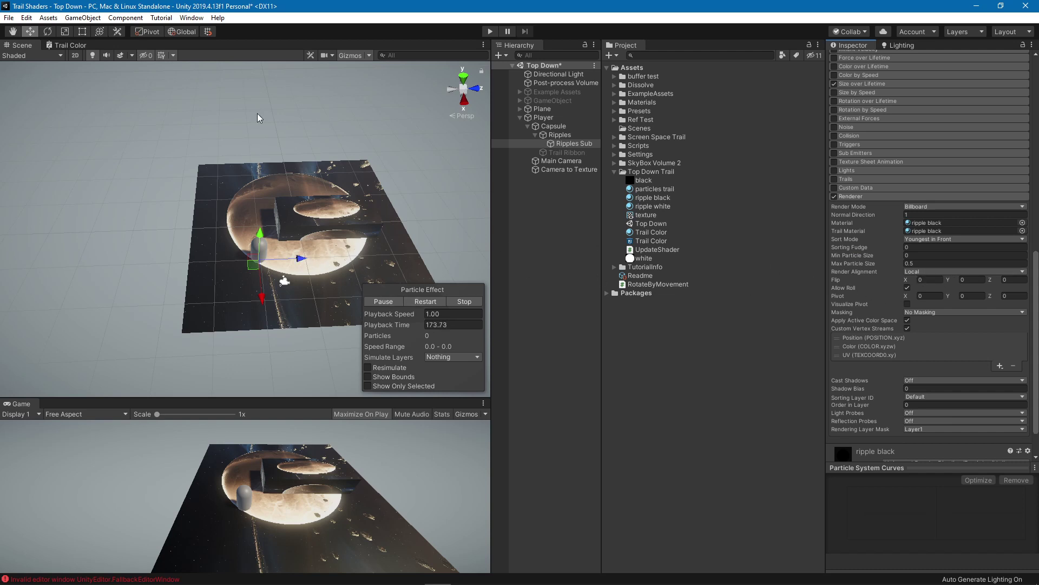
pyautogui.scroll(-3, 869, 308)
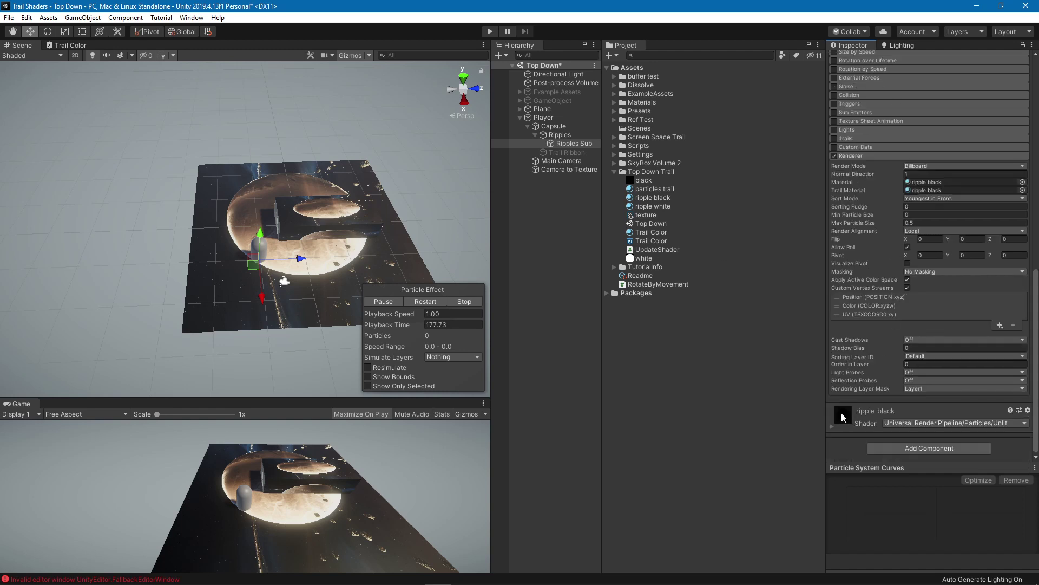
pyautogui.click(832, 425)
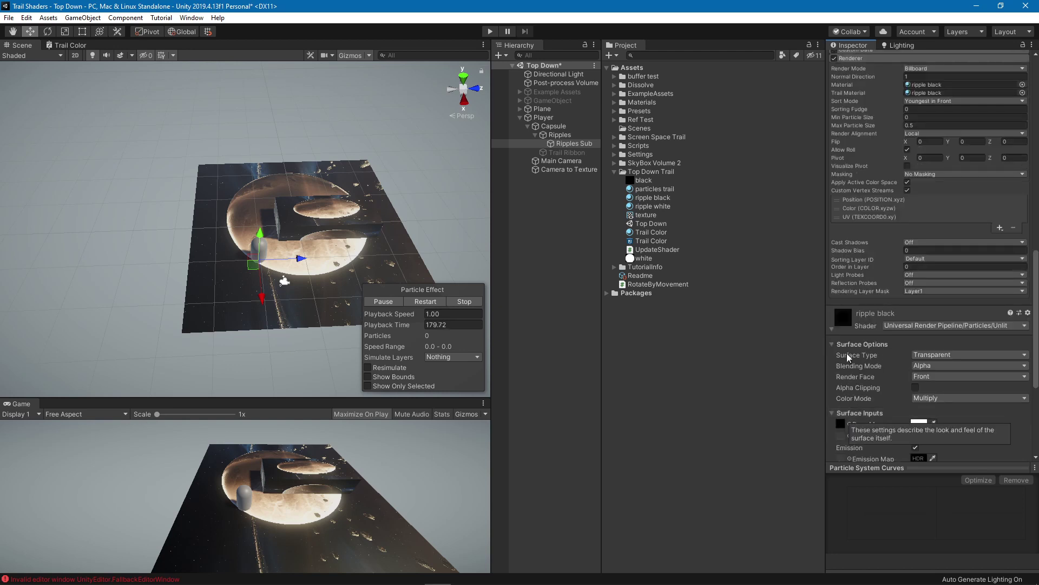
pyautogui.scroll(-10, 888, 262)
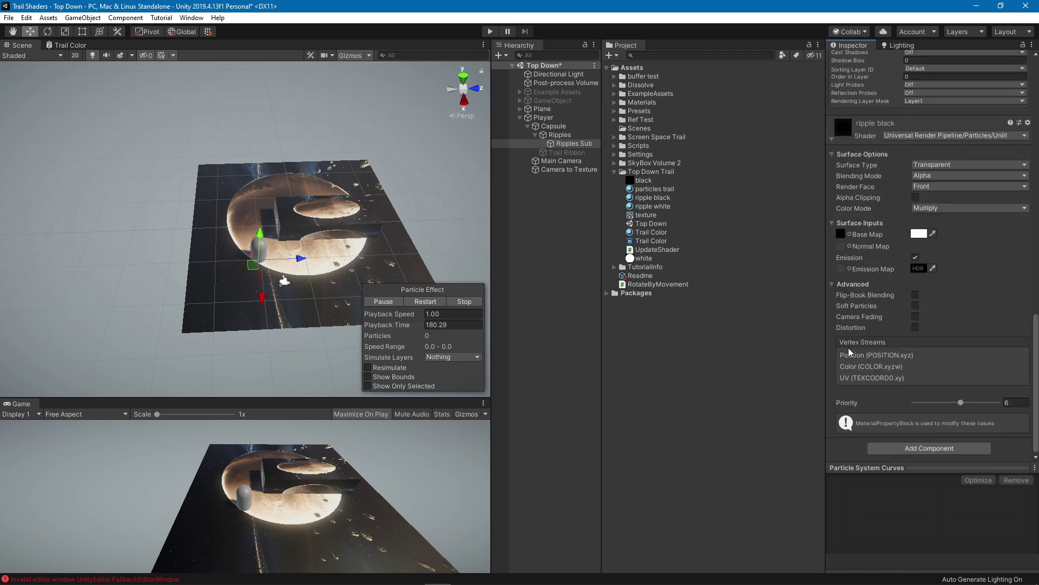
pyautogui.click(840, 234)
pyautogui.click(634, 182)
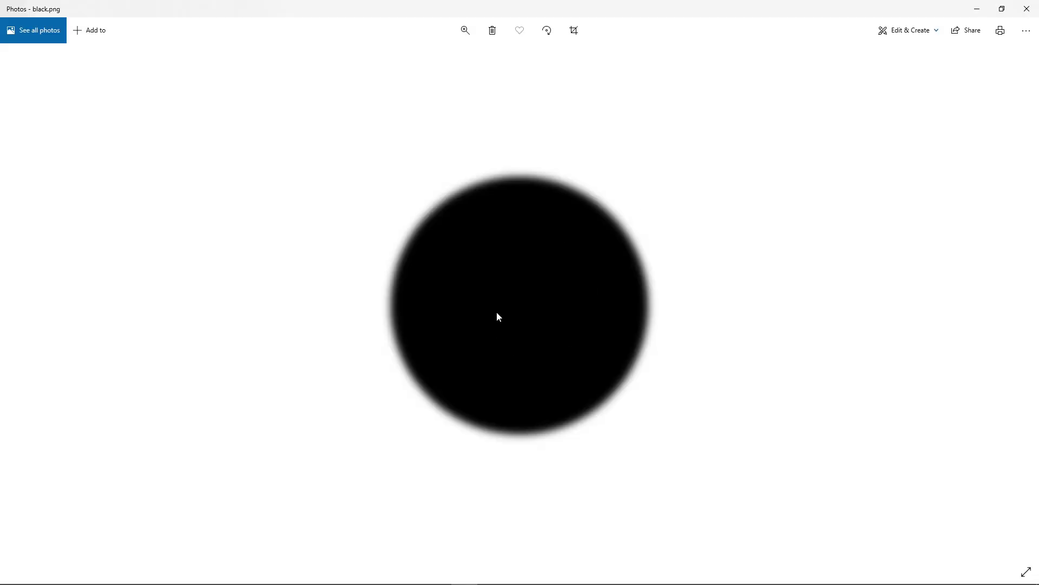
pyautogui.click(1027, 8)
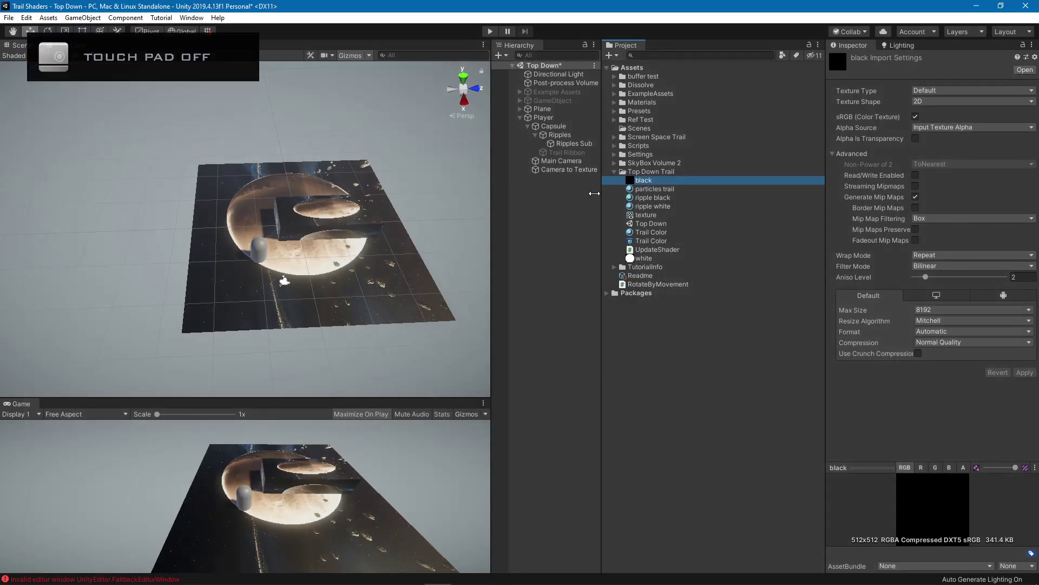
# Check the white circle texture, then select Ripples and expand its Renderer.
pyautogui.click(563, 135)
pyautogui.click(633, 259)
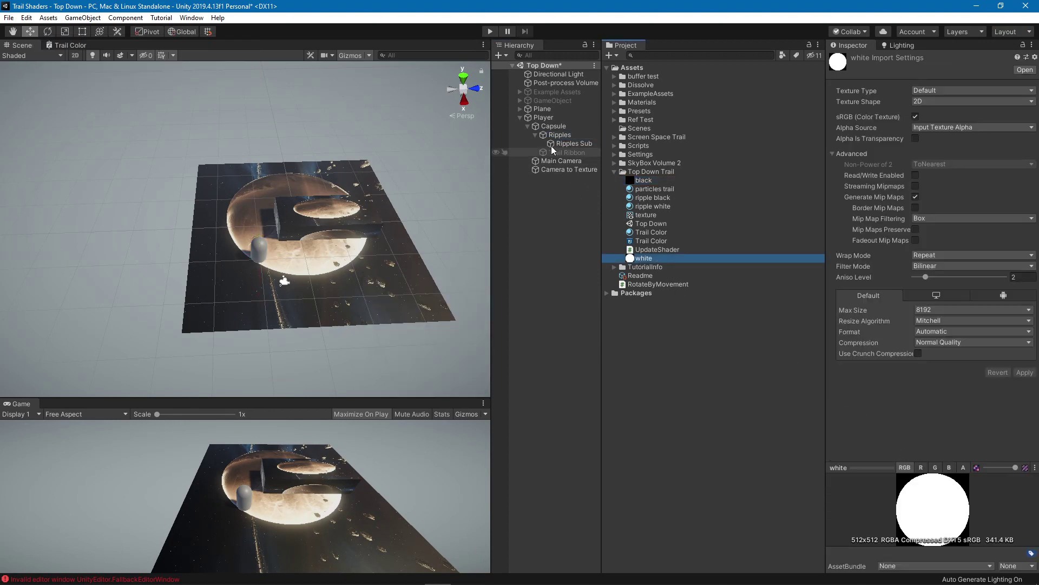
pyautogui.click(577, 136)
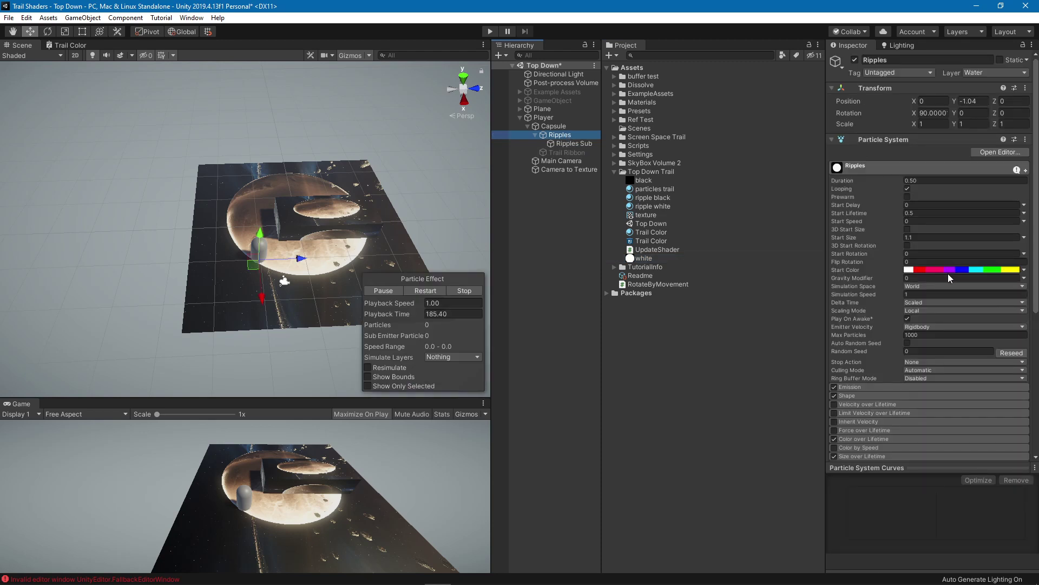
pyautogui.scroll(-7, 944, 278)
pyautogui.click(877, 390)
# Drag Ripples across the ground to preview a ripple trail, then undo the move.
pyautogui.scroll(-6, 901, 343)
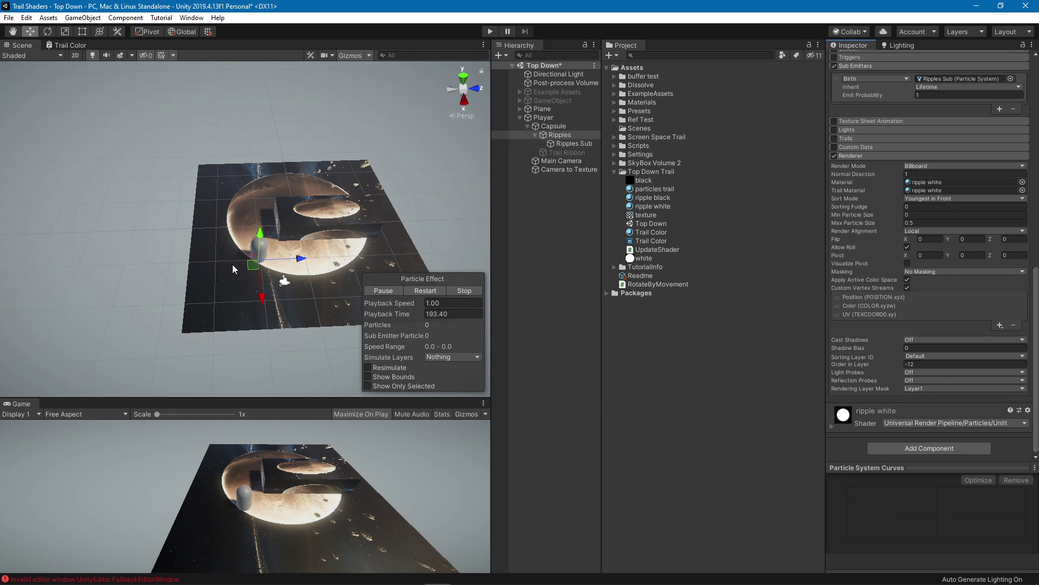
pyautogui.moveTo(239, 264)
pyautogui.mouseDown()
pyautogui.moveTo(234, 278)
pyautogui.moveTo(135, 213)
pyautogui.moveTo(52, 227)
pyautogui.moveTo(129, 279)
pyautogui.moveTo(149, 222)
pyautogui.moveTo(125, 229)
pyautogui.moveTo(121, 303)
pyautogui.moveTo(327, 203)
pyautogui.moveTo(254, 268)
pyautogui.mouseUp()
pyautogui.moveTo(249, 268); pyautogui.dragTo(220, 333)
pyautogui.hotkey('ctrl', 'z')
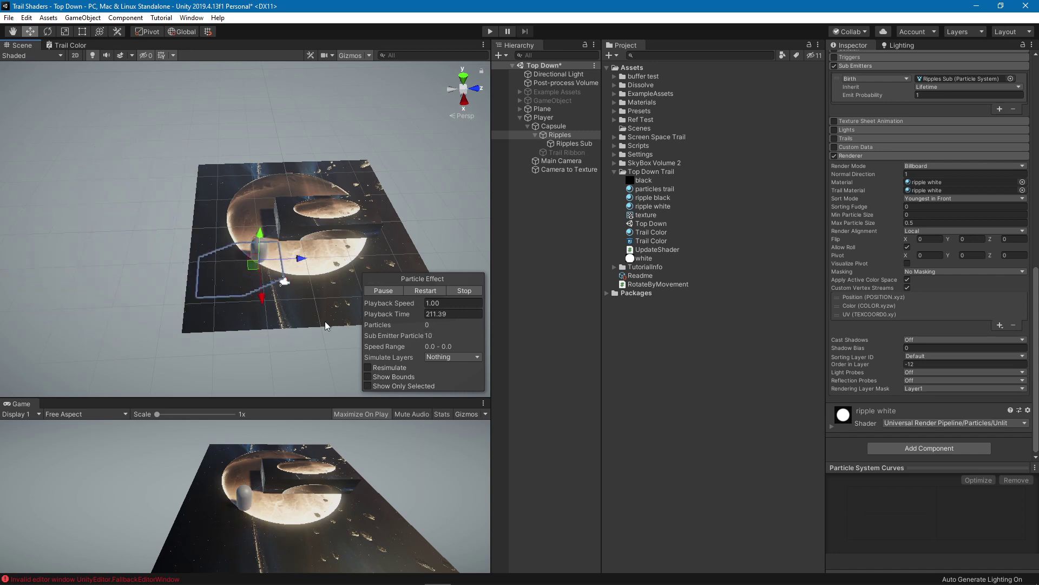
# Select Trail Ribbon and drag it around the plane with preview playing, enlarging the Game view.
pyautogui.click(571, 153)
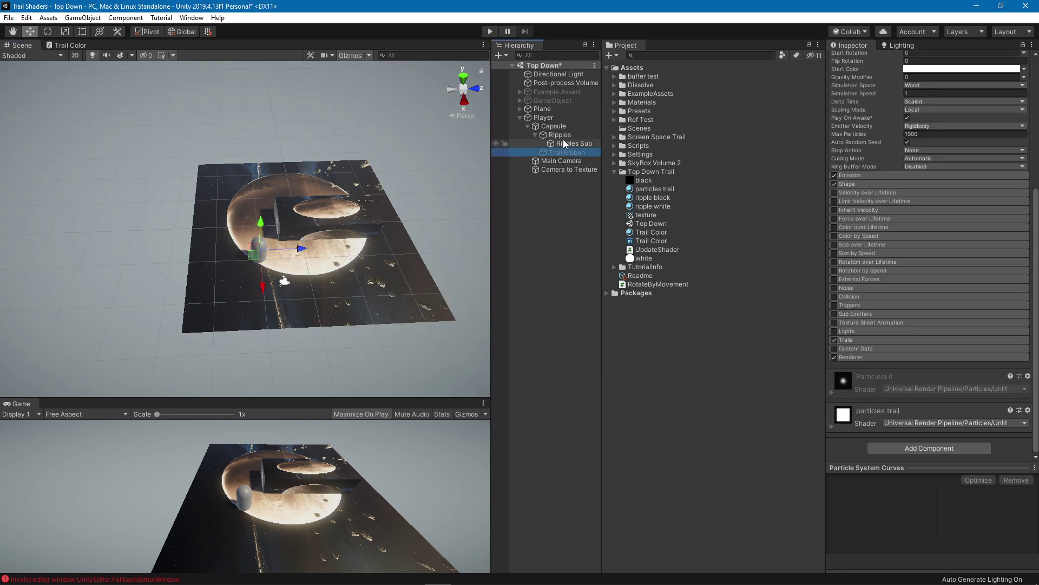
pyautogui.scroll(5, 875, 82)
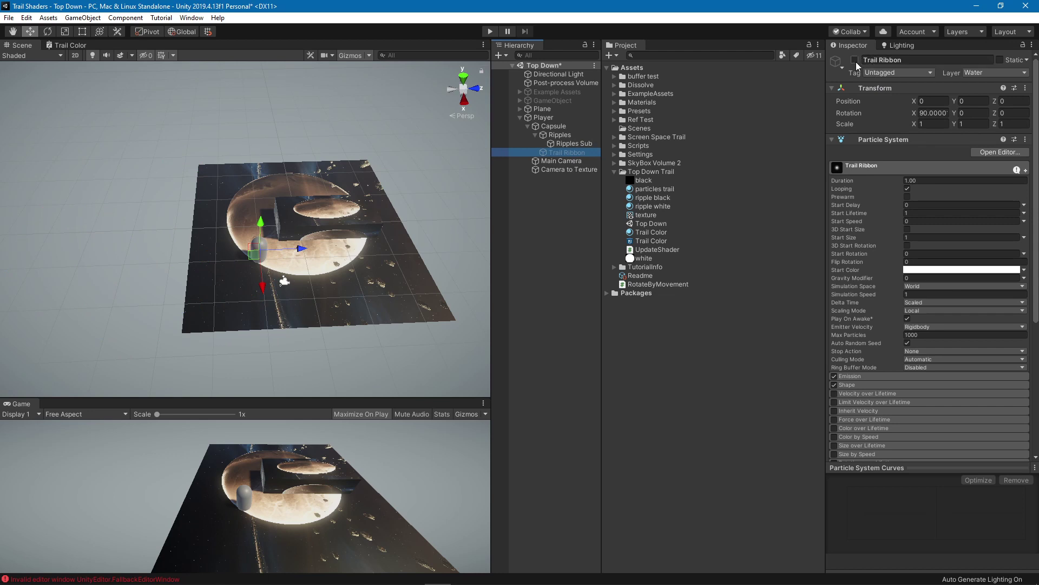
pyautogui.click(319, 244)
pyautogui.moveTo(253, 253); pyautogui.dragTo(351, 244)
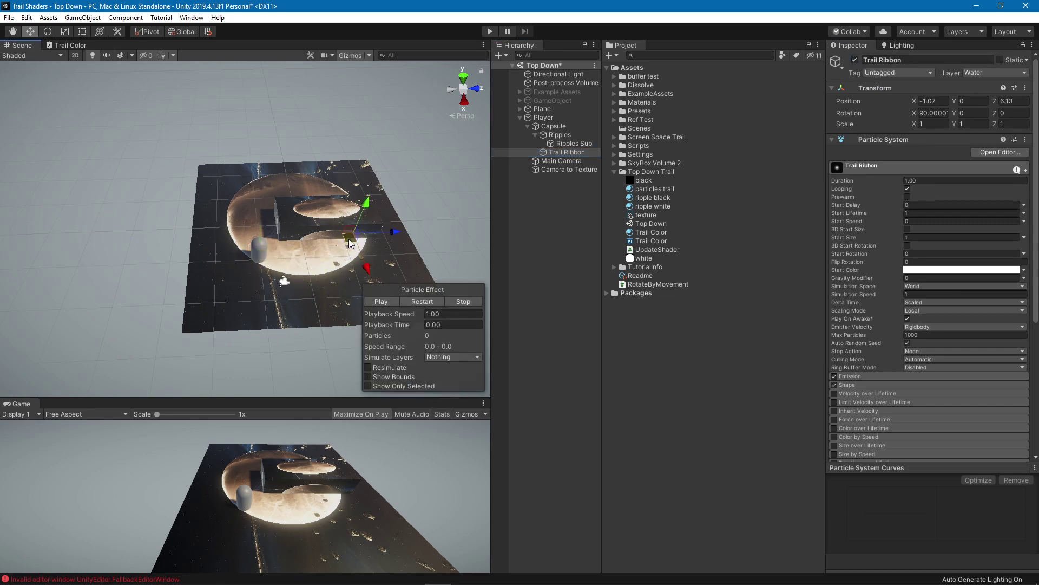
pyautogui.click(382, 300)
pyautogui.moveTo(348, 236); pyautogui.dragTo(267, 268)
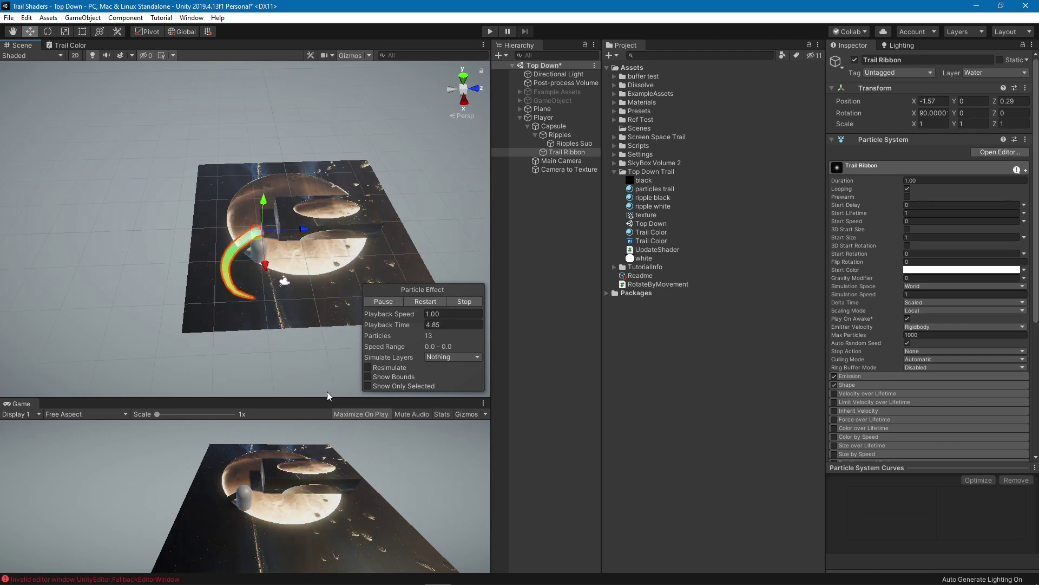
pyautogui.moveTo(326, 397); pyautogui.dragTo(350, 235)
pyautogui.moveTo(254, 148)
pyautogui.mouseDown()
pyautogui.moveTo(283, 196)
pyautogui.moveTo(306, 133)
pyautogui.moveTo(215, 188)
pyautogui.moveTo(278, 185)
pyautogui.moveTo(279, 163)
pyautogui.moveTo(292, 171)
pyautogui.moveTo(269, 161)
pyautogui.mouseUp()
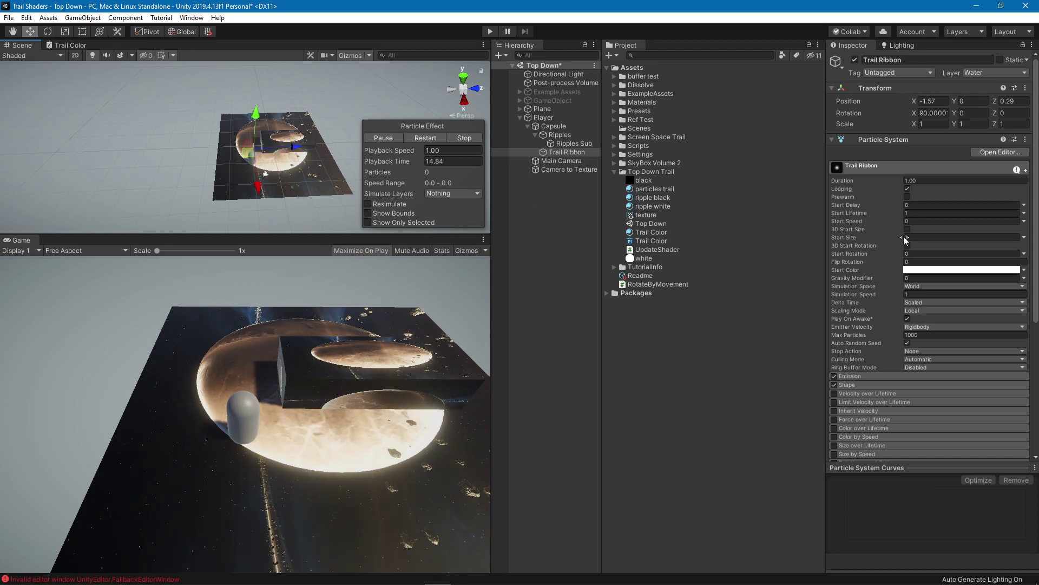
# Expand the Trail Ribbon's Emission, Renderer and Trails modules to review its distance rate, ribbon mode and trail material.
pyautogui.click(866, 375)
pyautogui.scroll(-6, 869, 306)
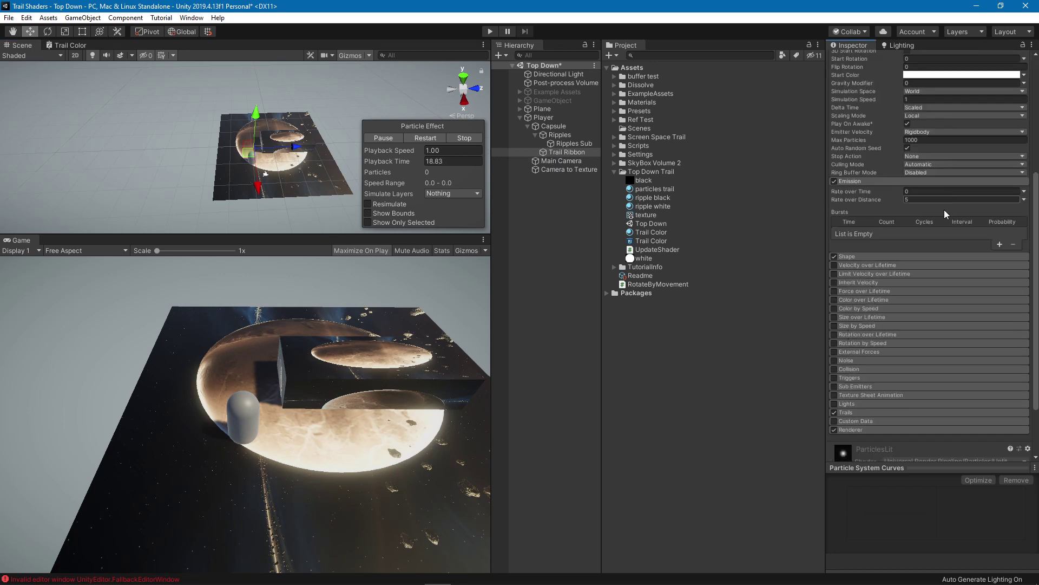
pyautogui.click(892, 253)
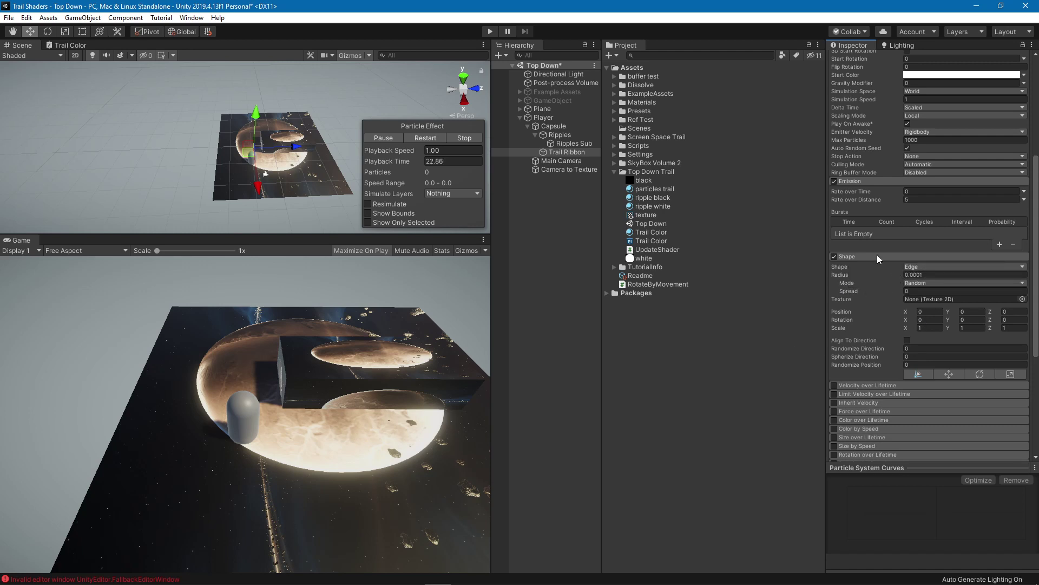
pyautogui.click(858, 258)
pyautogui.scroll(-3, 873, 262)
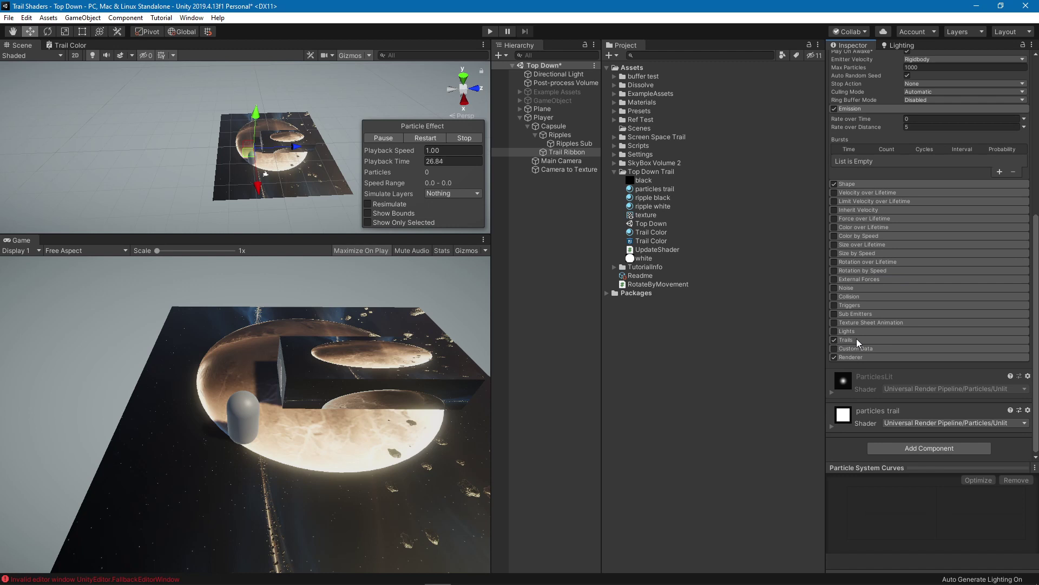
pyautogui.click(861, 356)
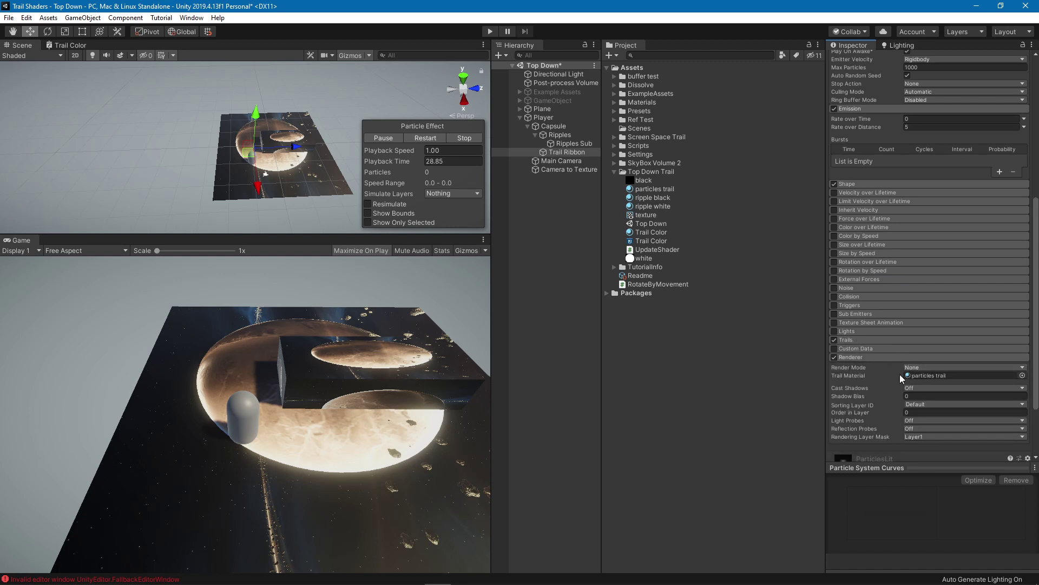
pyautogui.click(860, 339)
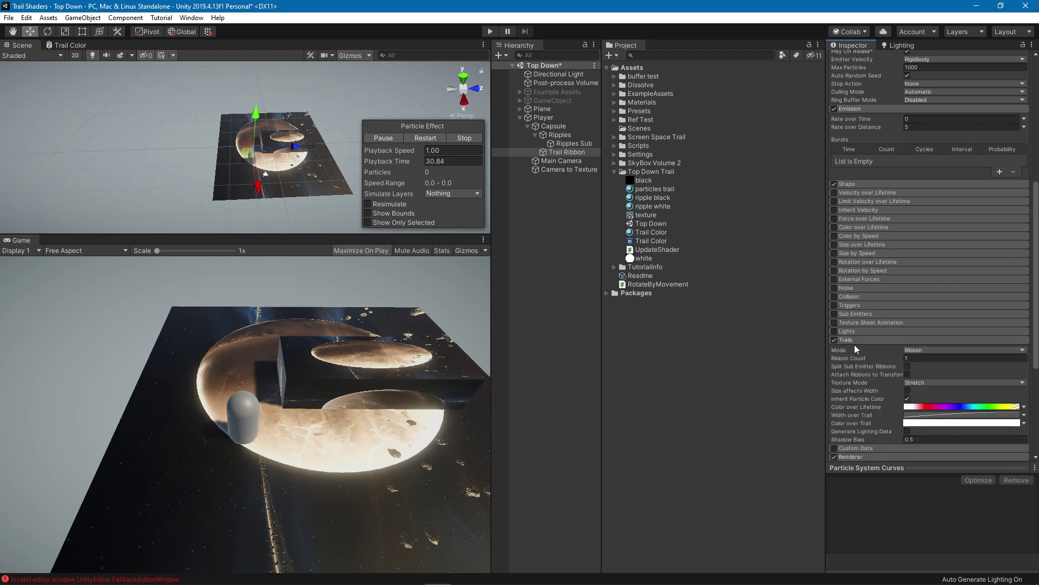
pyautogui.scroll(-3, 931, 326)
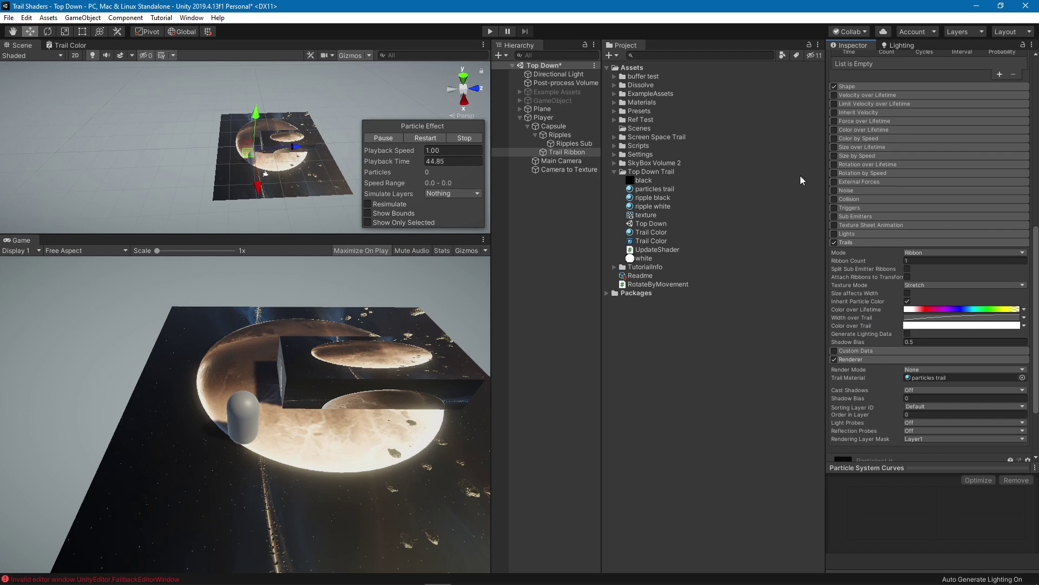
pyautogui.scroll(10, 865, 183)
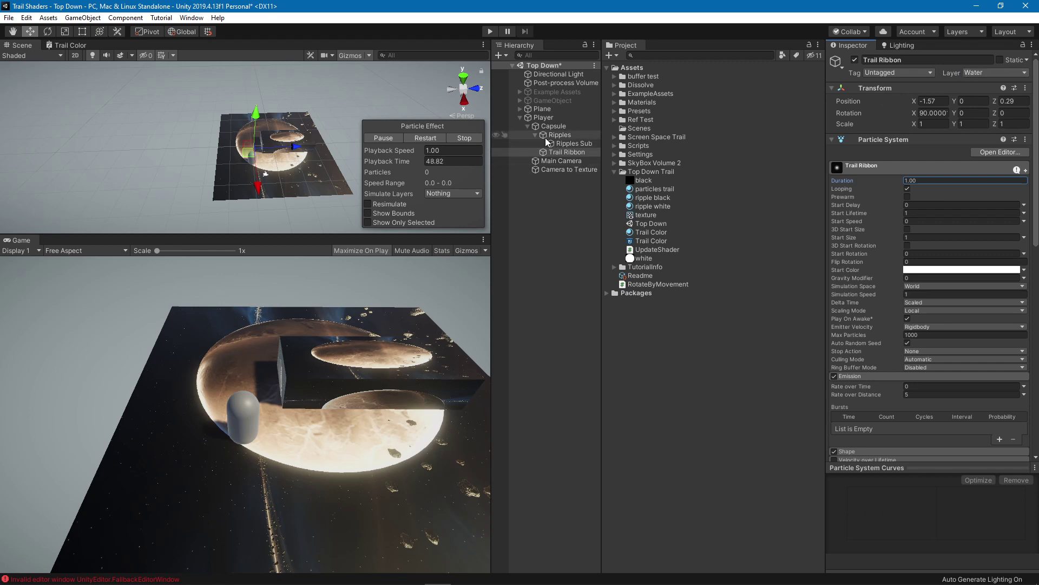
# Enlarge the Scene view over the Game view and lock the Inspector on Camera to Texture.
pyautogui.click(552, 172)
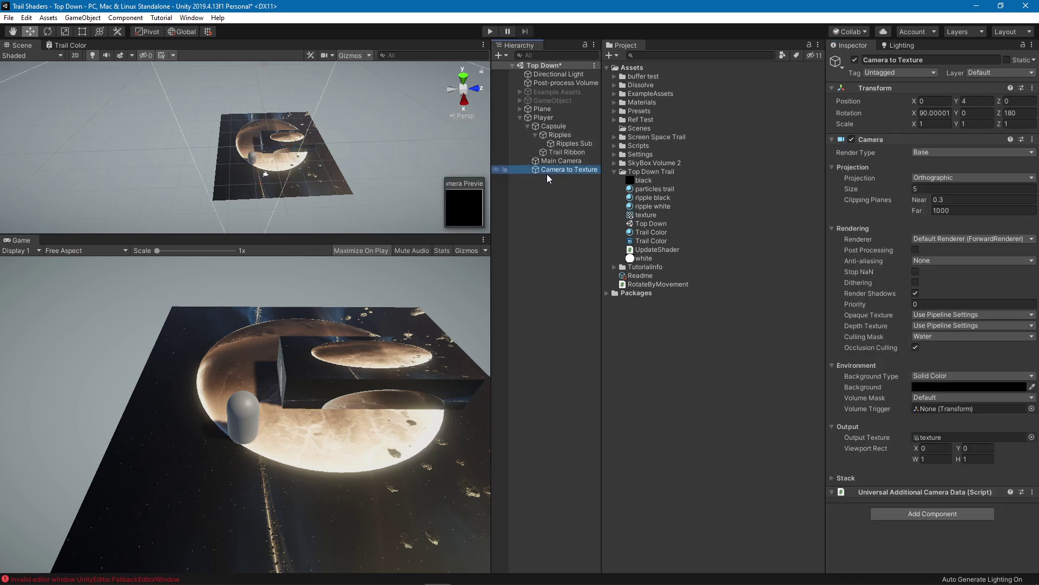
pyautogui.moveTo(430, 231); pyautogui.dragTo(427, 366)
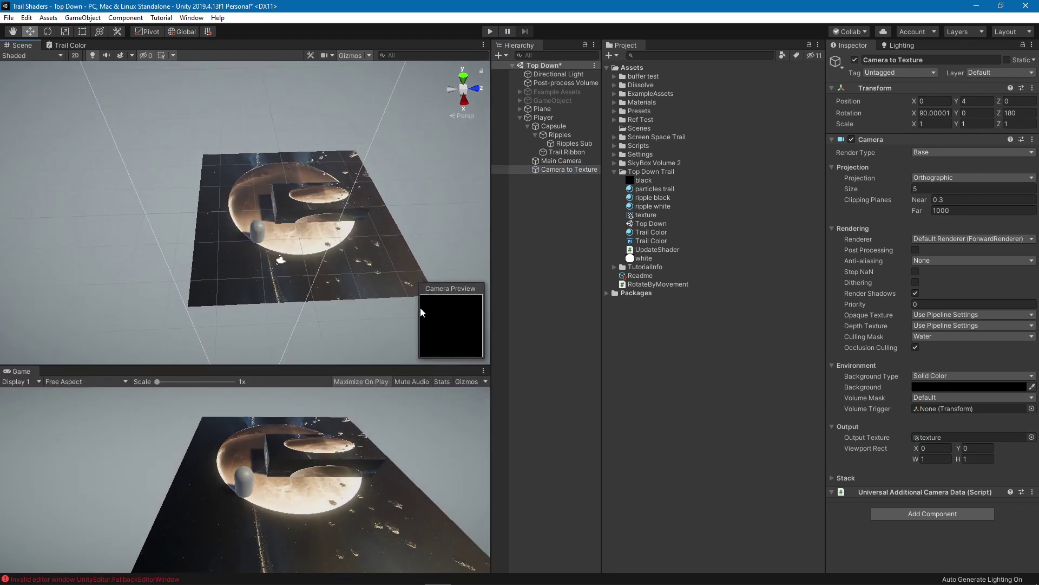
pyautogui.click(537, 170)
pyautogui.click(1023, 46)
# Drag Ripples across the plane to draw a looping trail, undo the move, then select Trail Ribbon.
pyautogui.click(567, 138)
pyautogui.moveTo(253, 253); pyautogui.dragTo(330, 168)
pyautogui.hotkey('ctrl', 'z')
pyautogui.click(567, 153)
# Unlock the Inspector, deactivate Trail Ribbon, collapse Ripples, and select the Player's Capsule.
pyautogui.click(1022, 45)
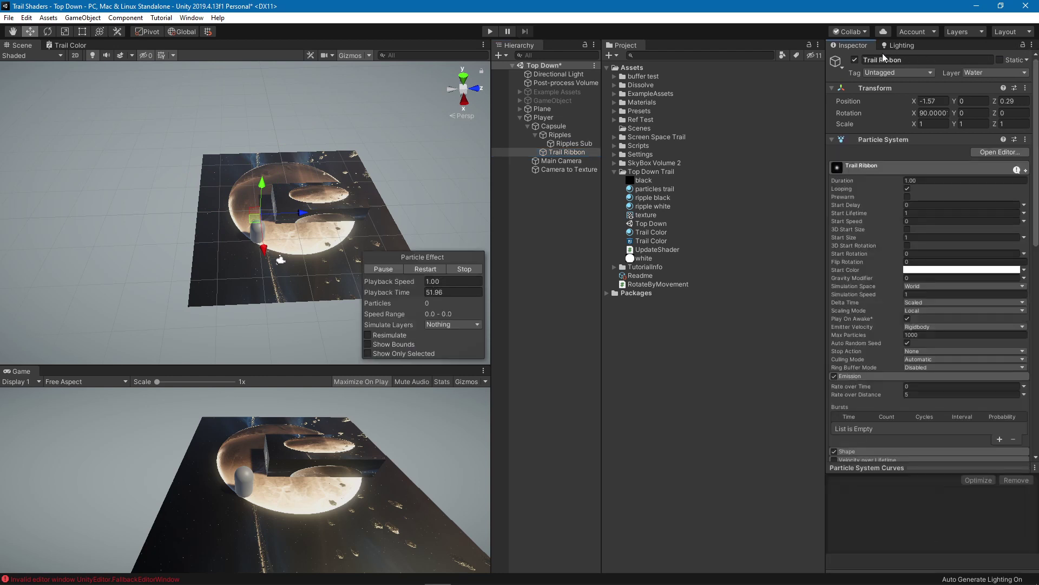
pyautogui.click(854, 59)
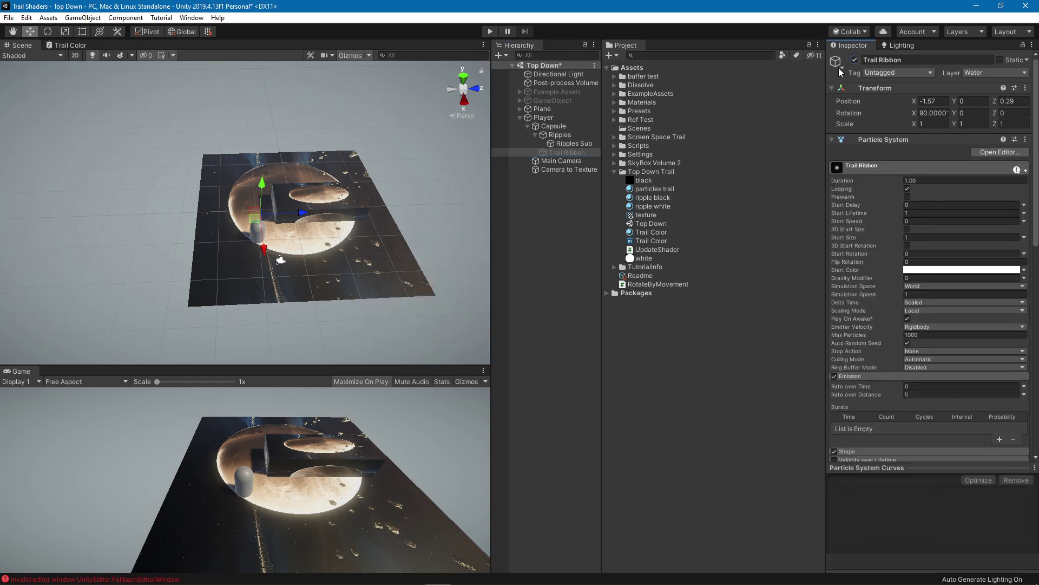
pyautogui.click(536, 136)
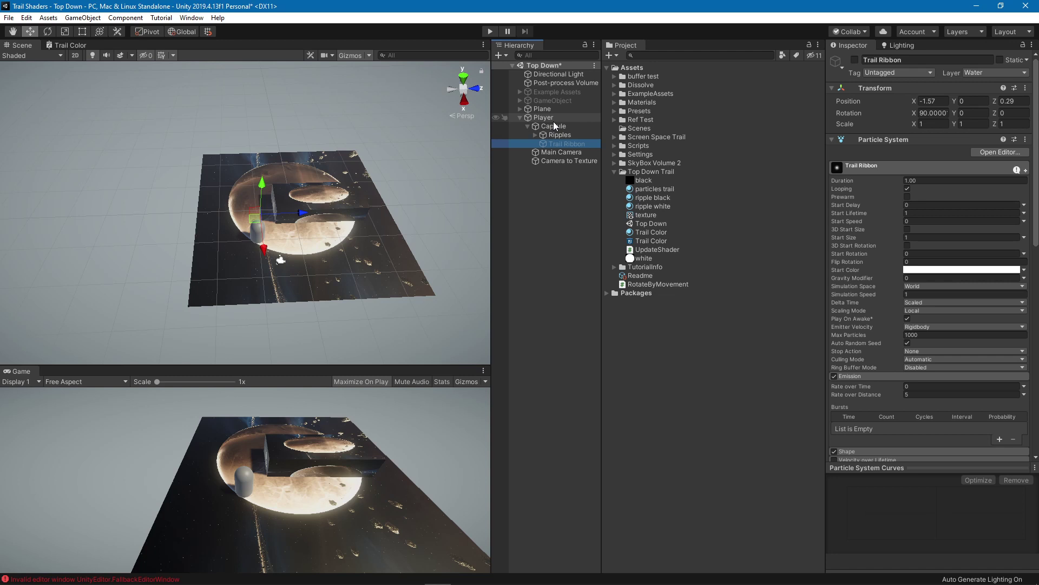
pyautogui.press('XF86TouchpadToggle')
pyautogui.click(561, 118)
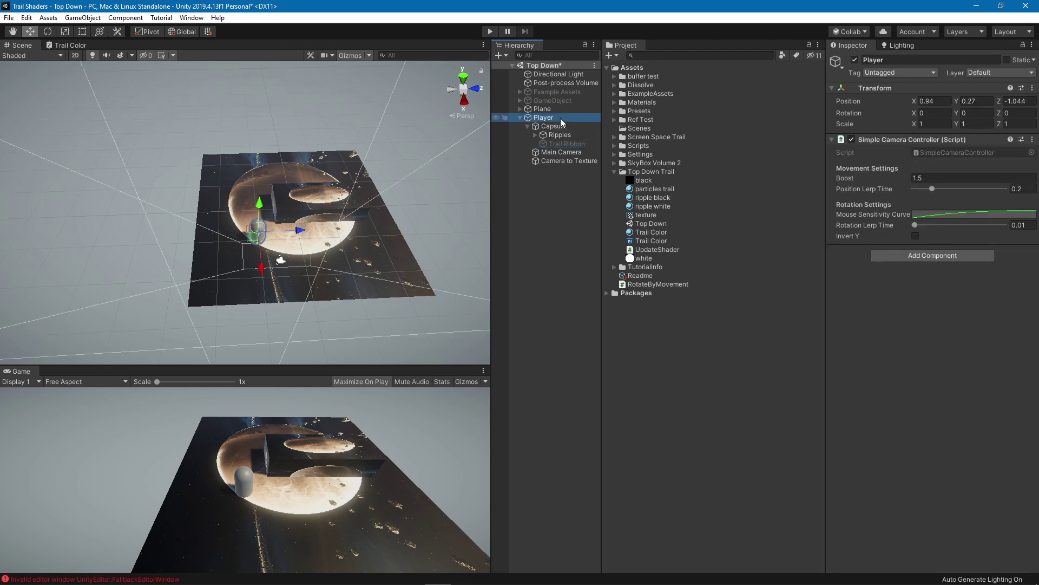
pyautogui.click(561, 126)
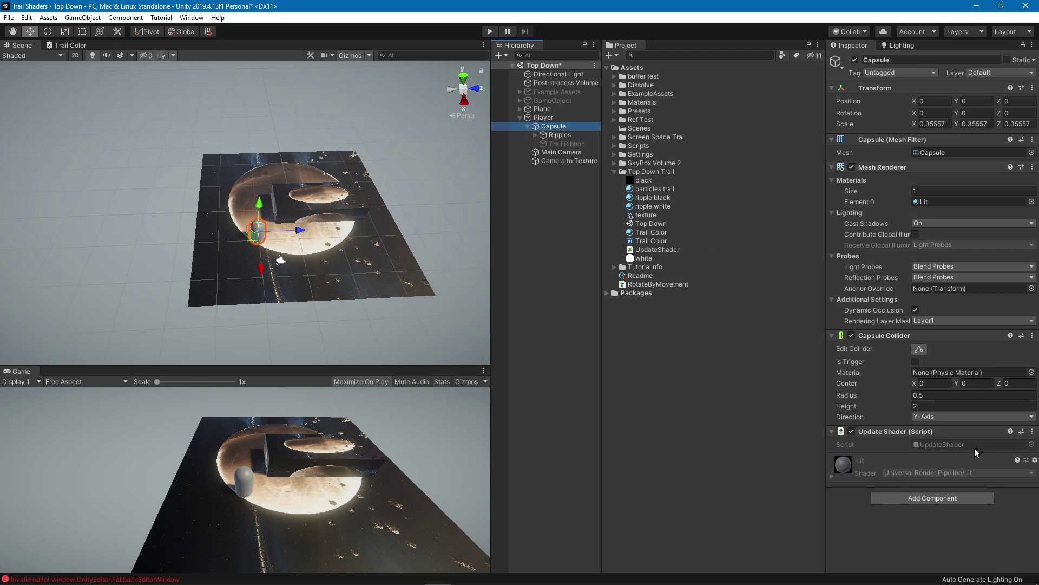
pyautogui.hotkey('alt', 'Tab')
pyautogui.hotkey('alt', 'Tab')
pyautogui.hotkey('alt', 'Tab')
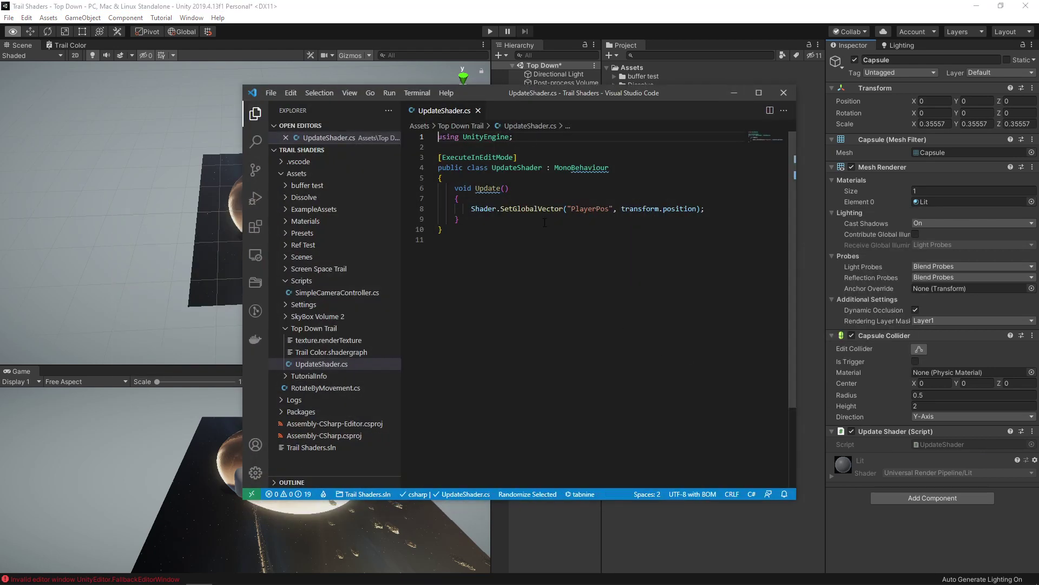
pyautogui.click(482, 210)
pyautogui.doubleClick(482, 210)
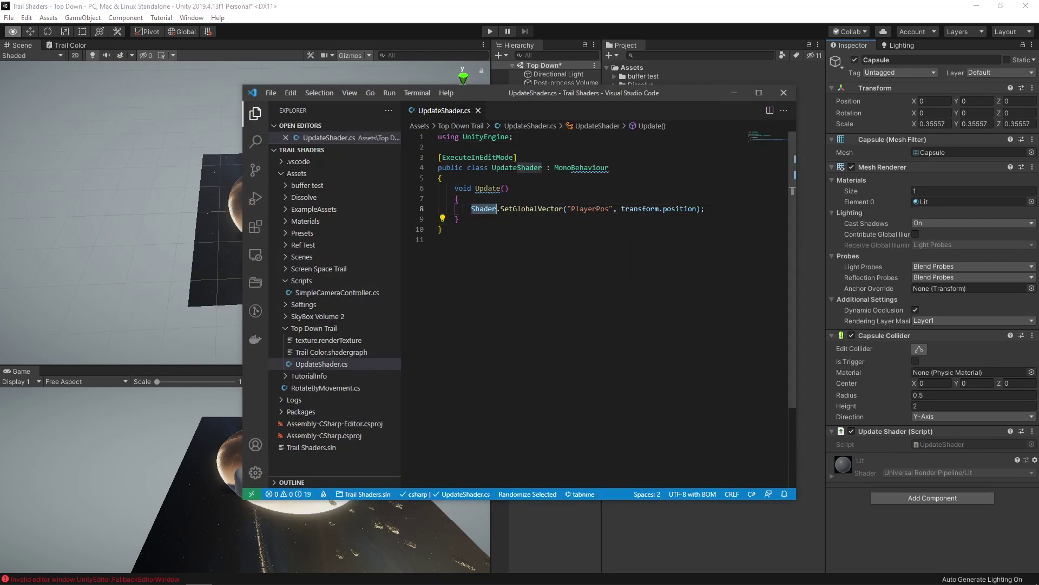
pyautogui.doubleClick(546, 210)
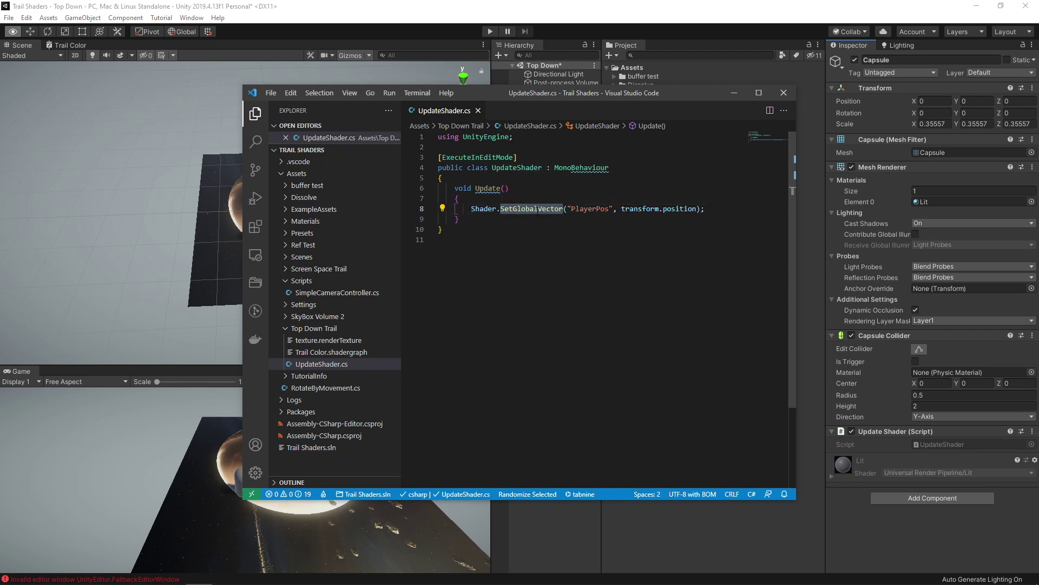
pyautogui.doubleClick(582, 210)
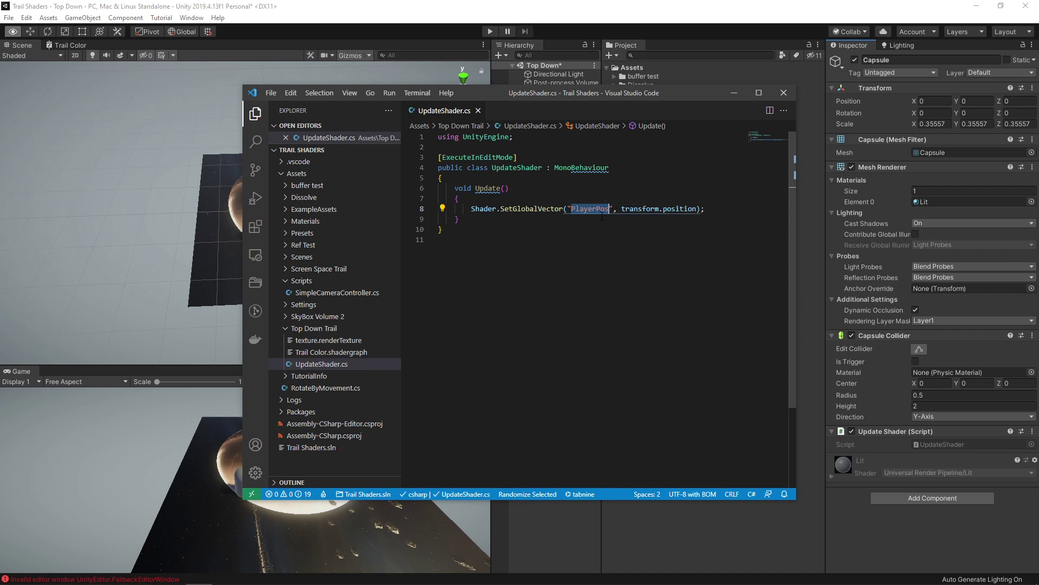
pyautogui.moveTo(622, 210); pyautogui.dragTo(697, 209)
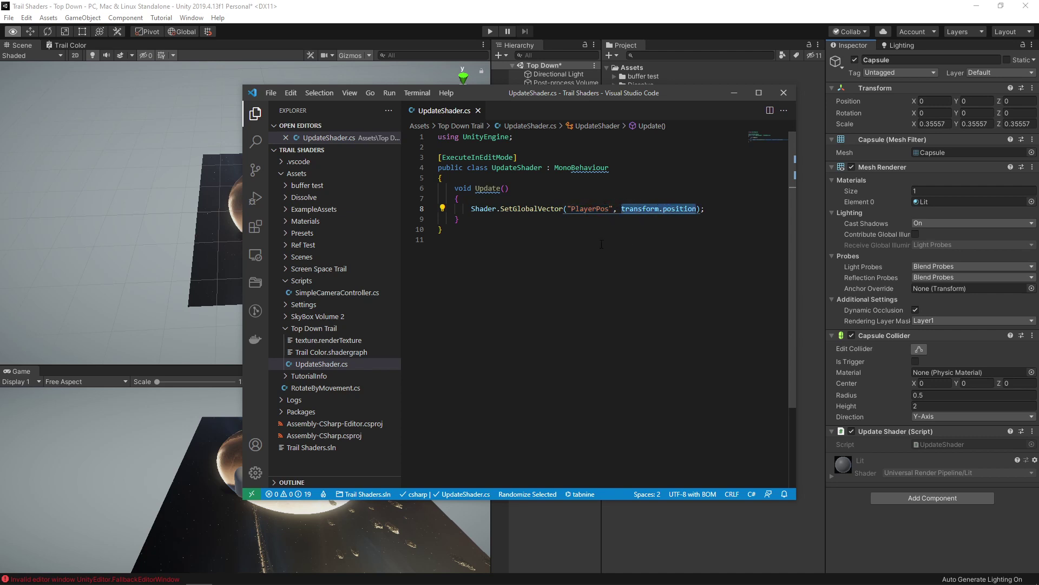
pyautogui.doubleClick(581, 209)
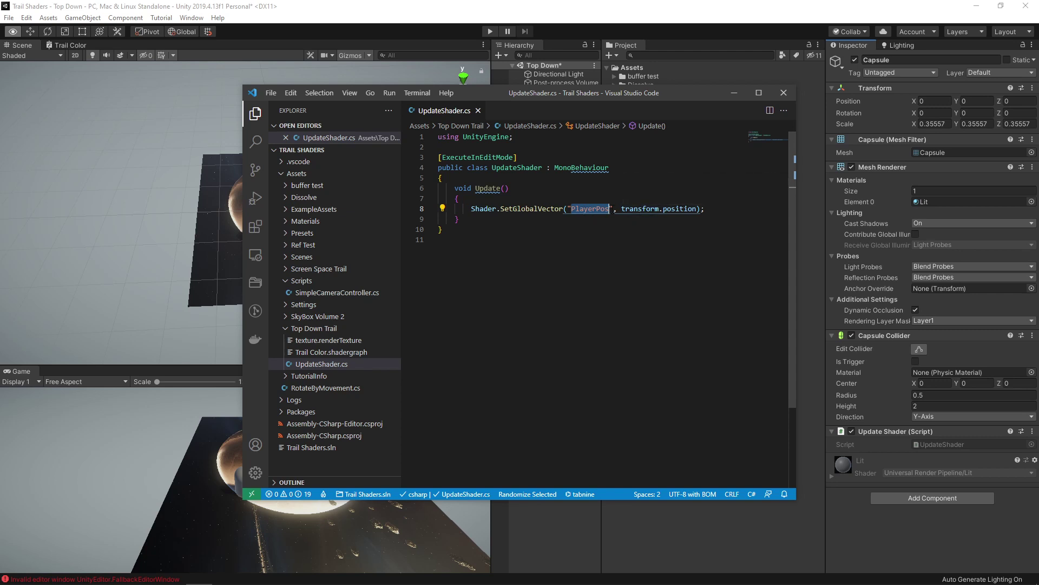
pyautogui.doubleClick(638, 209)
pyautogui.moveTo(638, 209); pyautogui.dragTo(671, 211)
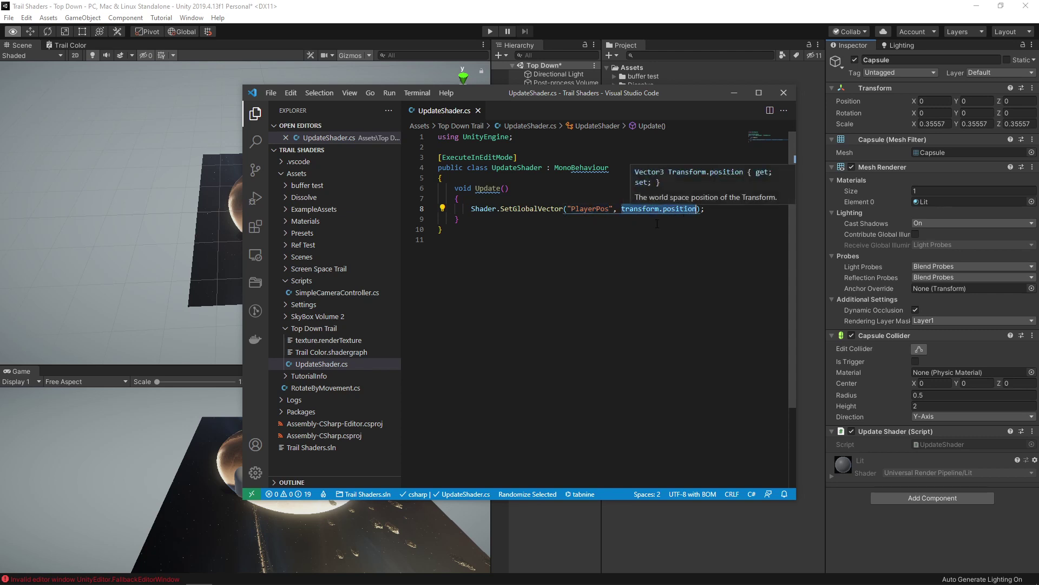
pyautogui.click(734, 93)
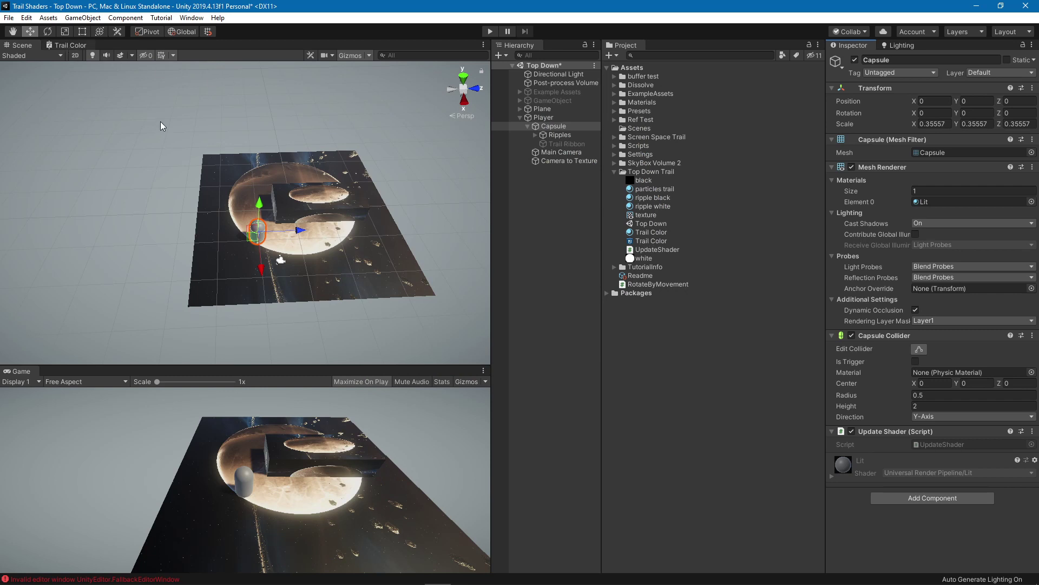
pyautogui.hotkey('shift', 'space')
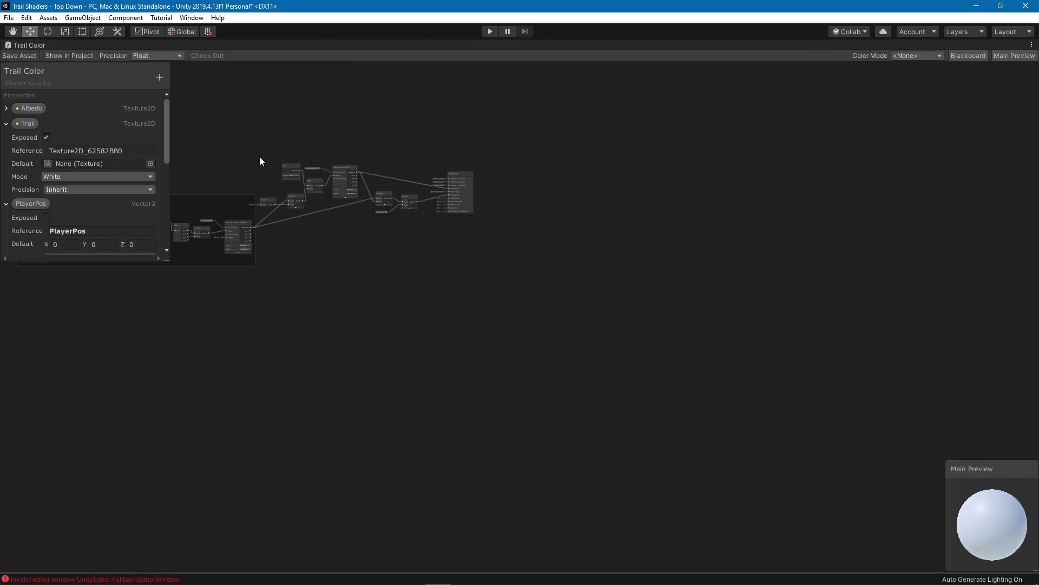
pyautogui.scroll(10, 598, 202)
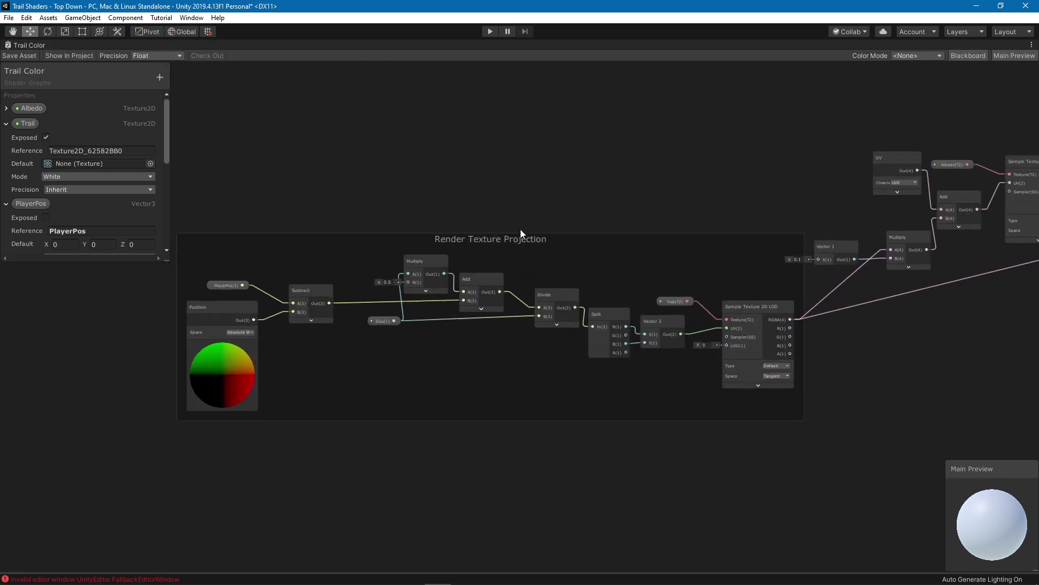
pyautogui.scroll(2, 503, 259)
pyautogui.scroll(1, 582, 260)
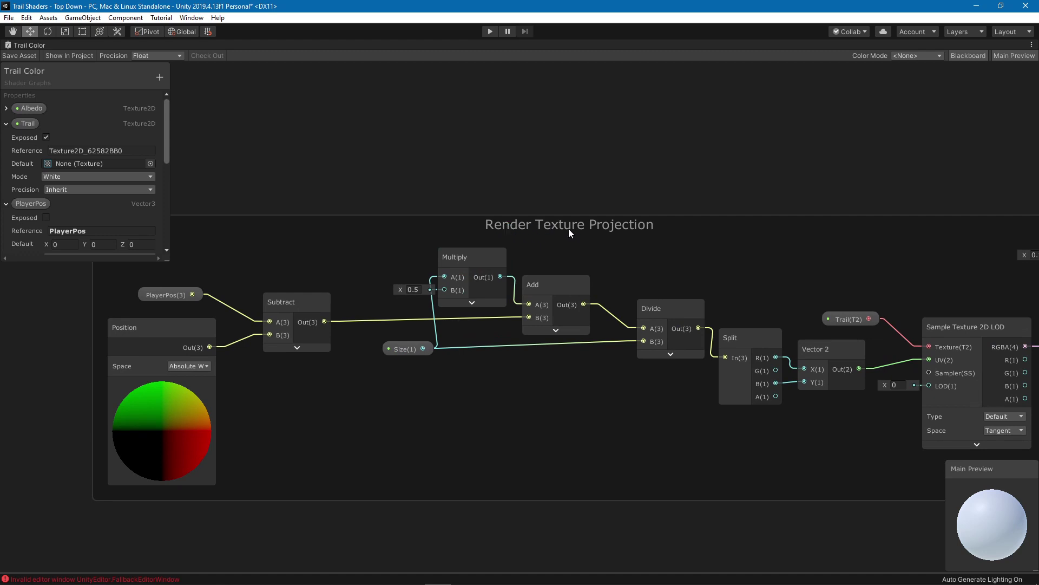
pyautogui.hscroll(-5, 599, 287)
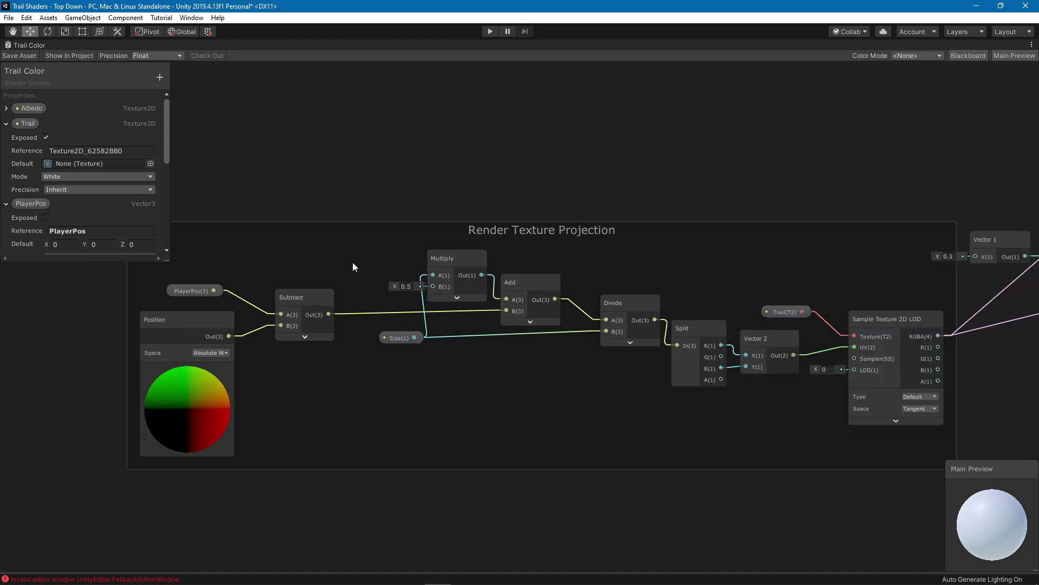
pyautogui.hscroll(-3, 463, 242)
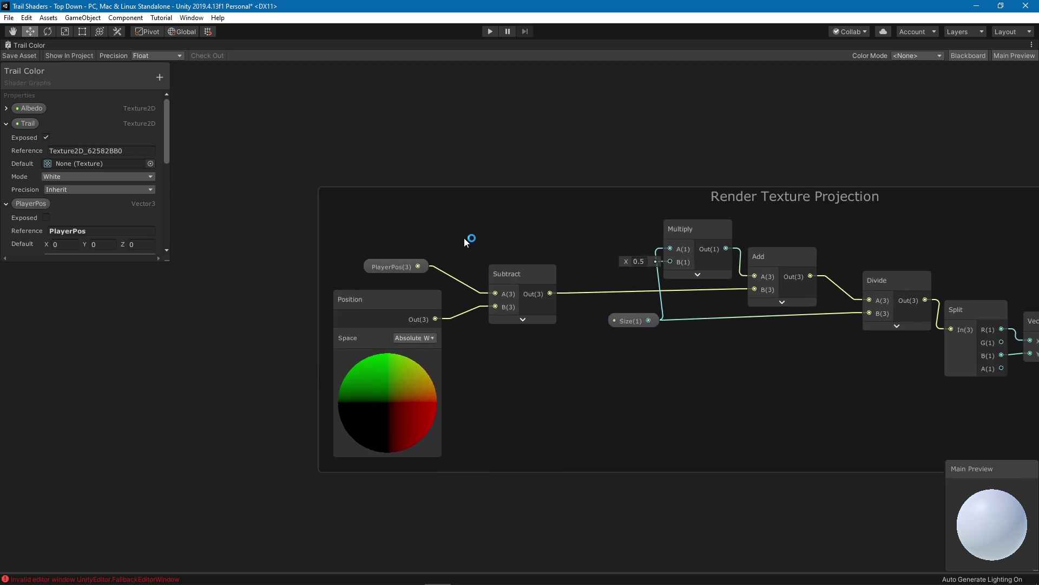
pyautogui.click(397, 267)
pyautogui.scroll(-2, 16, 218)
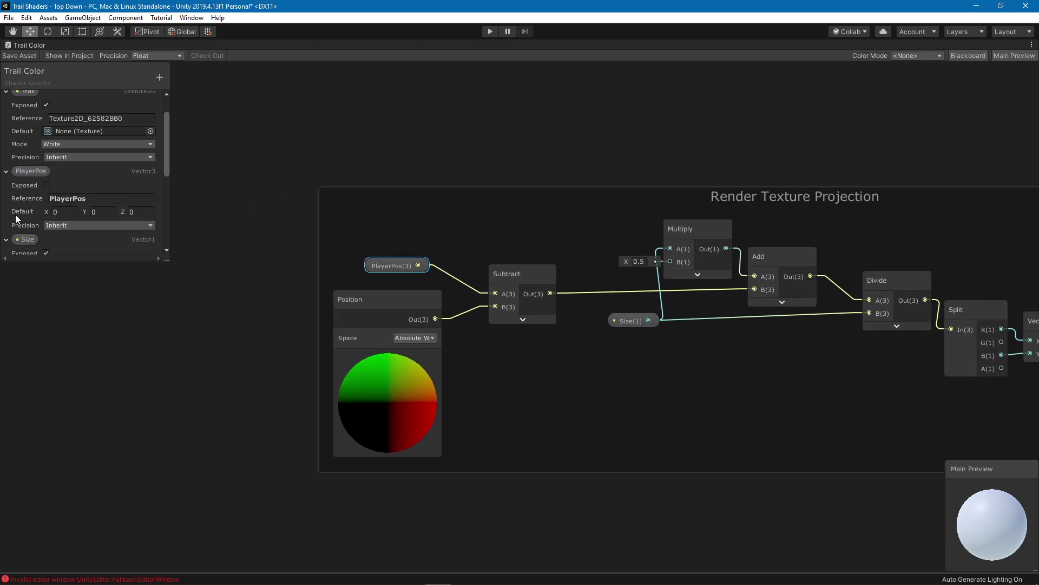
pyautogui.click(71, 198)
pyautogui.press('Return')
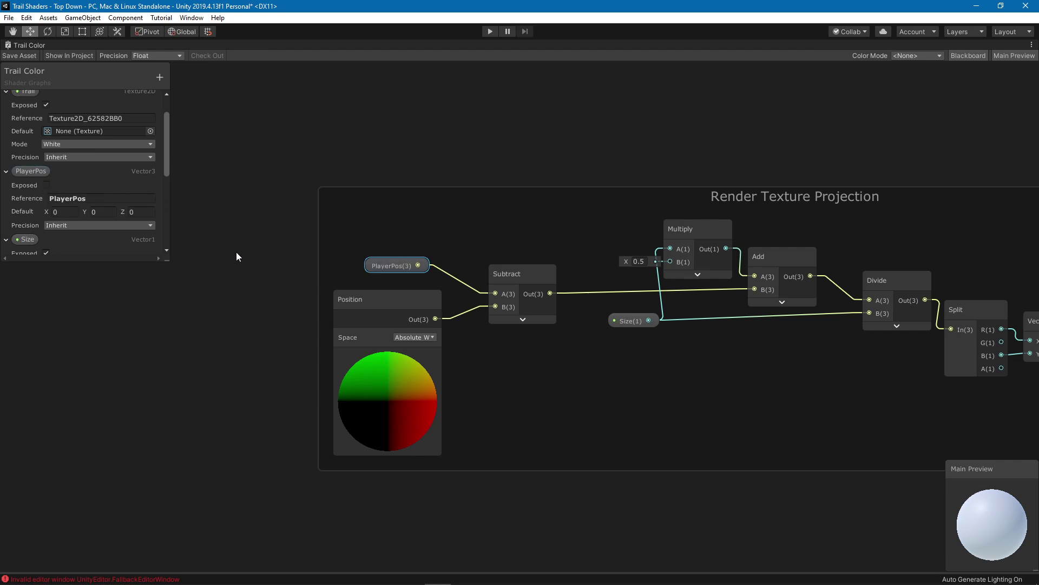
pyautogui.moveTo(404, 264); pyautogui.dragTo(411, 261)
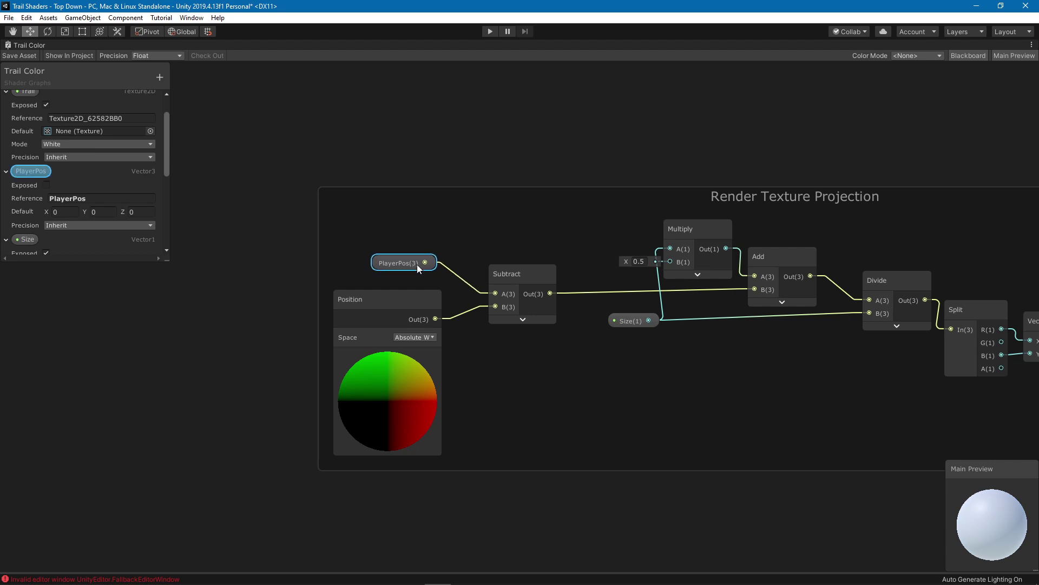
pyautogui.moveTo(388, 313); pyautogui.dragTo(382, 314)
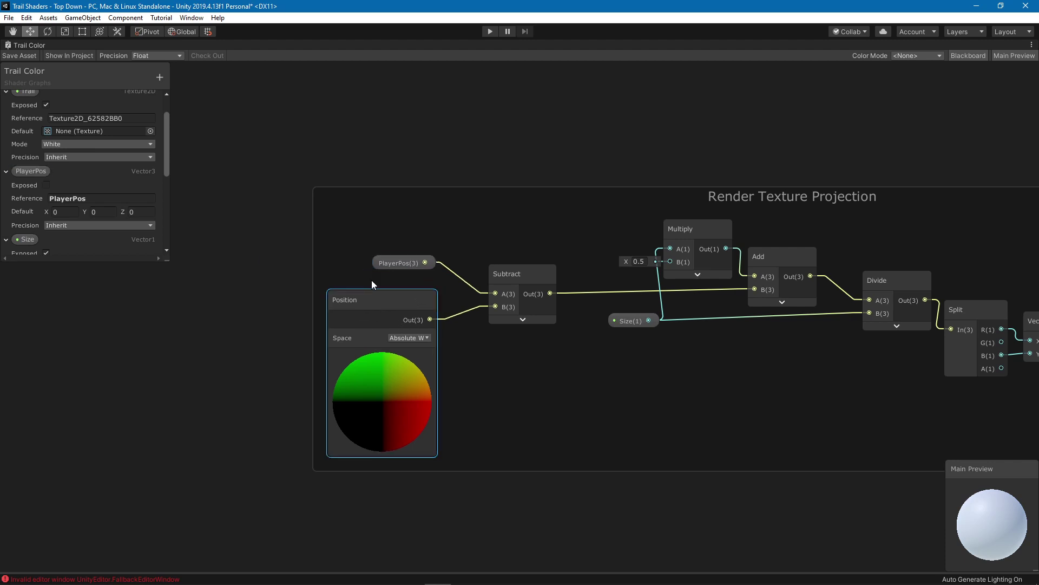
pyautogui.moveTo(397, 266); pyautogui.dragTo(387, 273)
pyautogui.click(397, 306)
pyautogui.moveTo(390, 316); pyautogui.dragTo(375, 311)
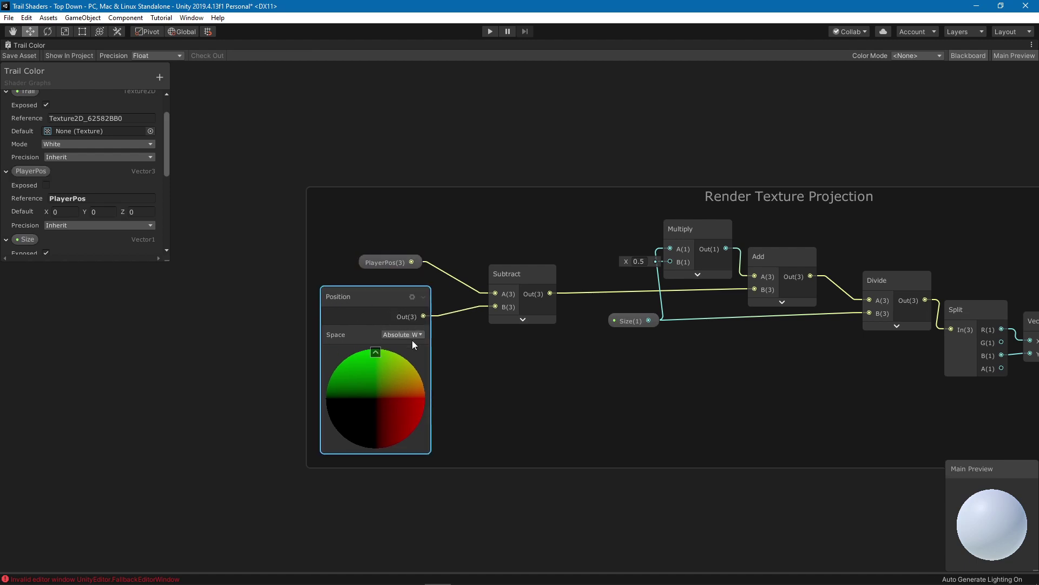
pyautogui.click(385, 264)
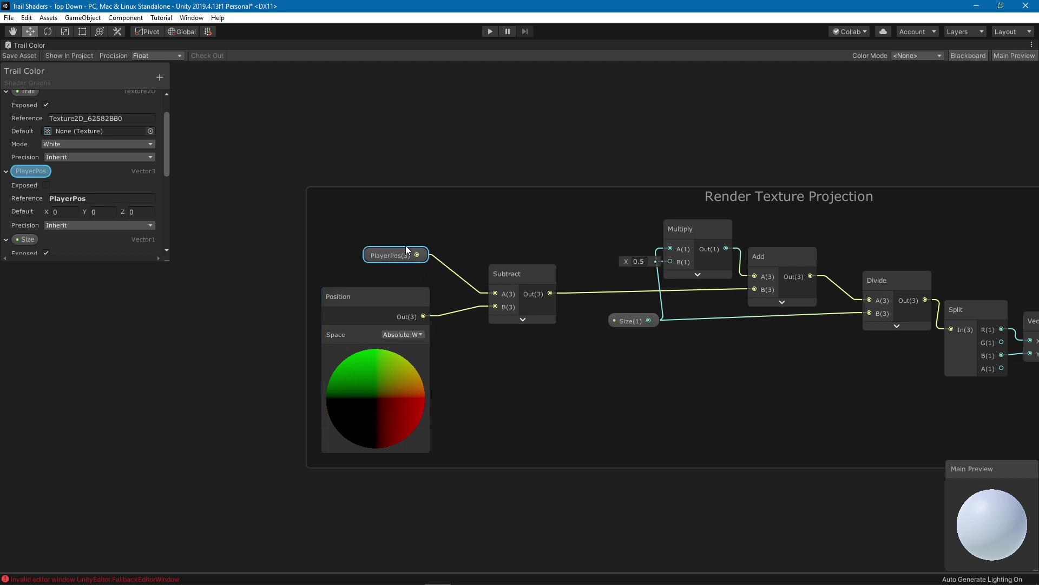
pyautogui.moveTo(527, 222); pyautogui.dragTo(419, 225, button='middle')
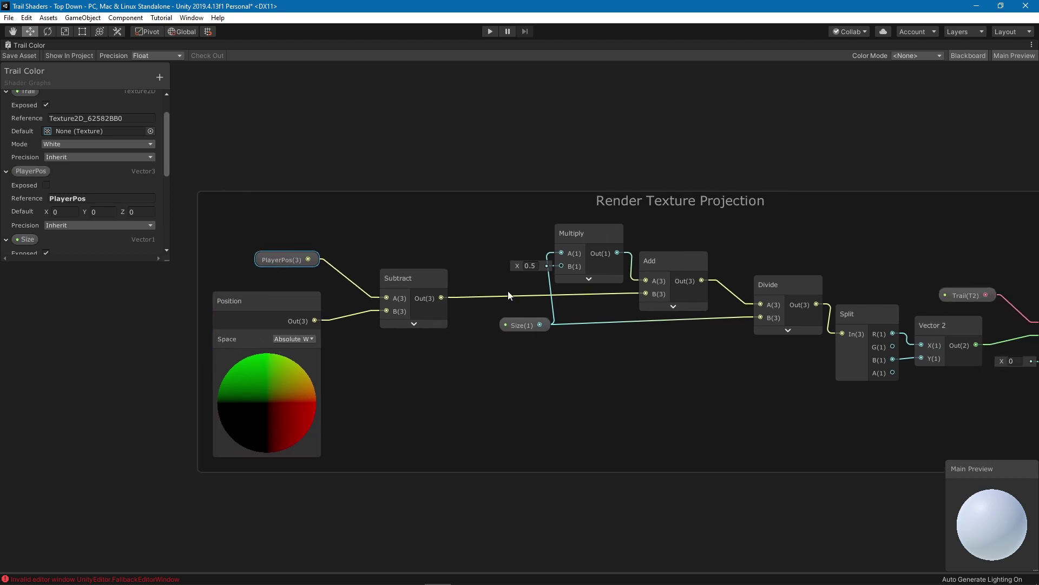
pyautogui.moveTo(498, 302); pyautogui.dragTo(341, 285, button='middle')
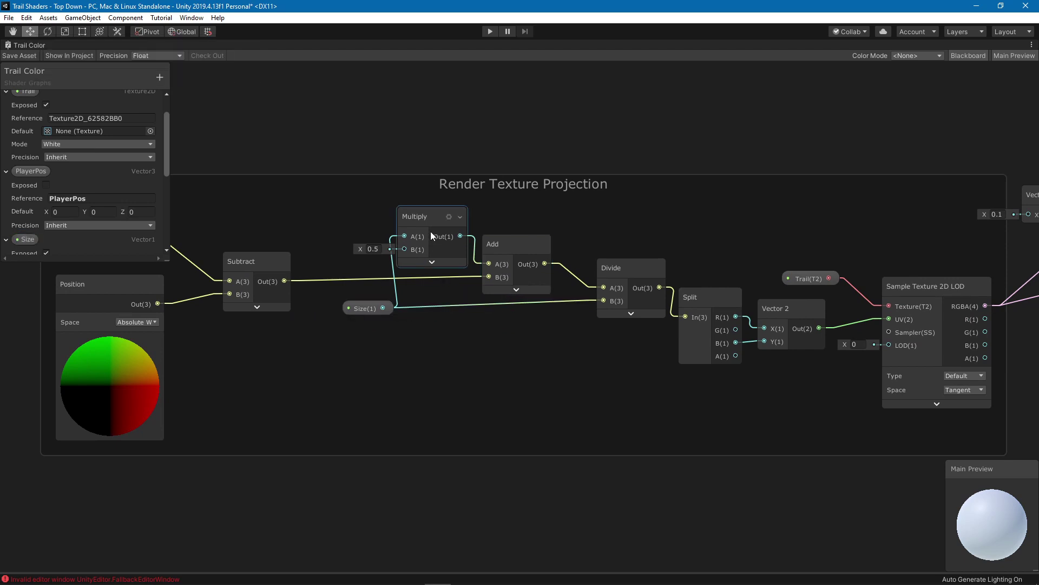
pyautogui.moveTo(291, 255); pyautogui.dragTo(398, 237, button='middle')
pyautogui.moveTo(542, 226); pyautogui.dragTo(542, 223)
pyautogui.moveTo(467, 301); pyautogui.dragTo(454, 300)
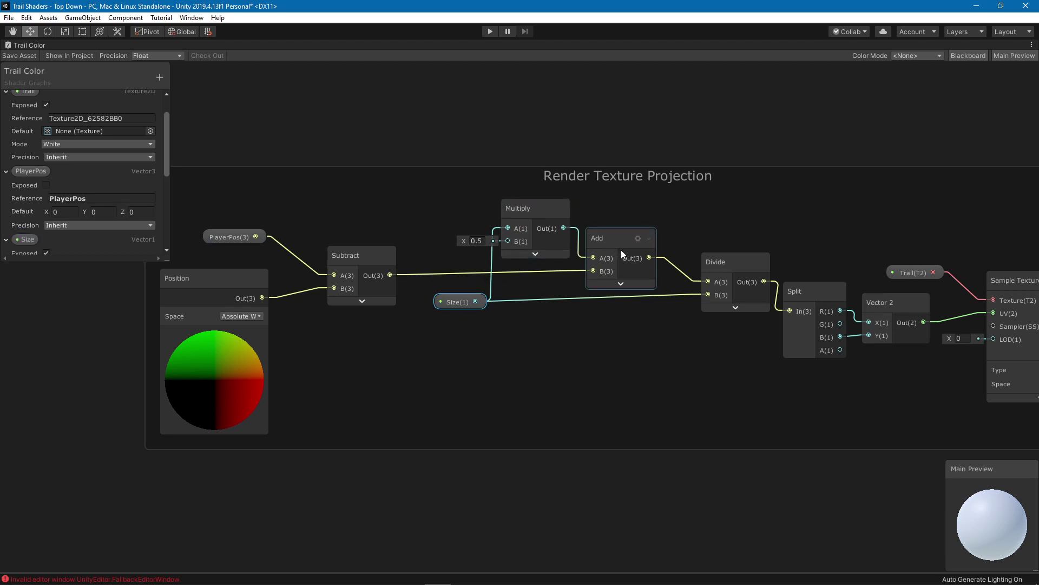
pyautogui.moveTo(720, 295); pyautogui.dragTo(713, 272, button='middle')
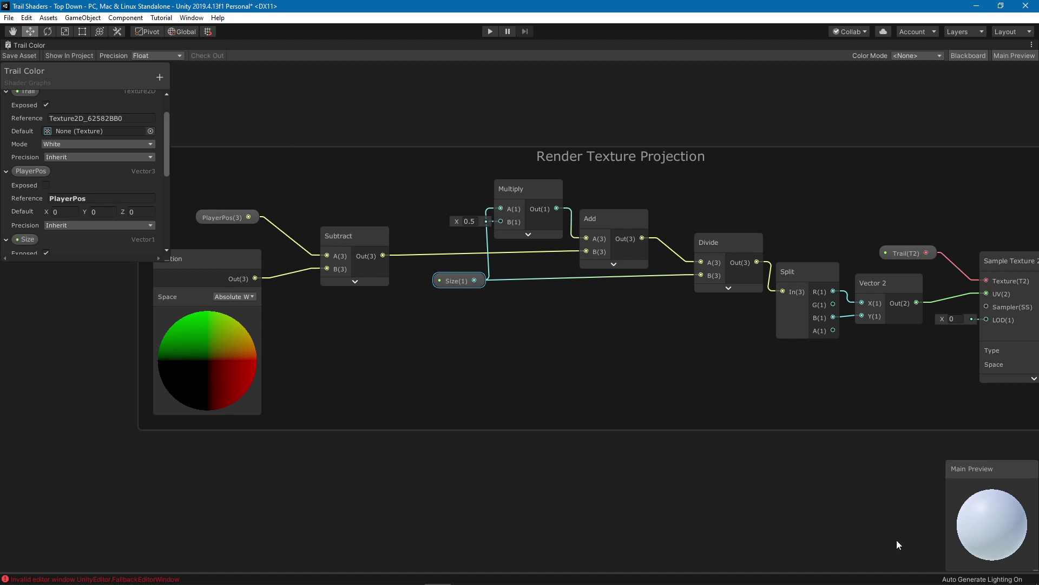
pyautogui.moveTo(671, 338); pyautogui.dragTo(627, 323, button='middle')
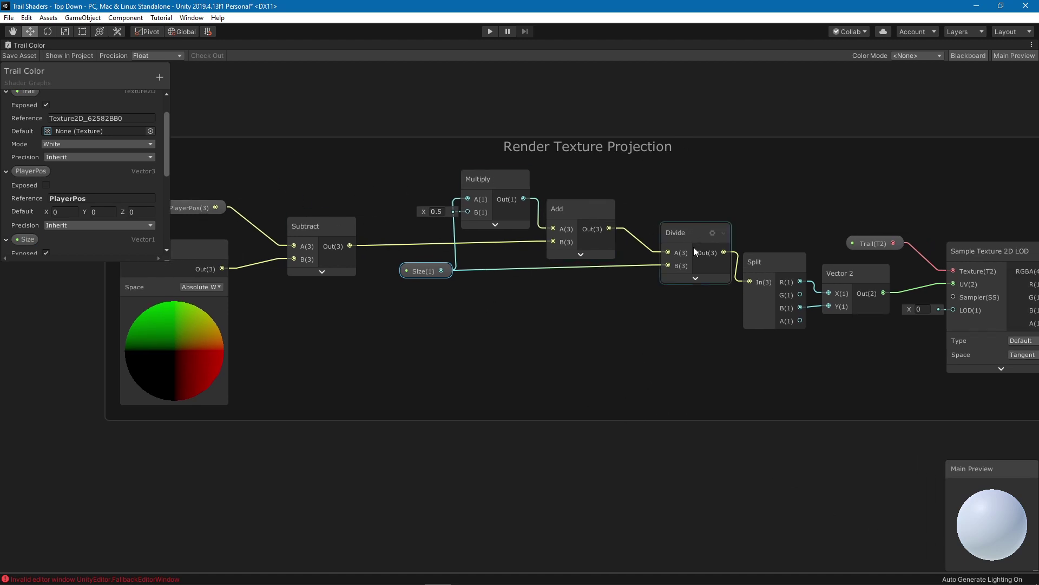
pyautogui.moveTo(683, 233); pyautogui.dragTo(664, 231)
pyautogui.moveTo(677, 325); pyautogui.dragTo(418, 317, button='middle')
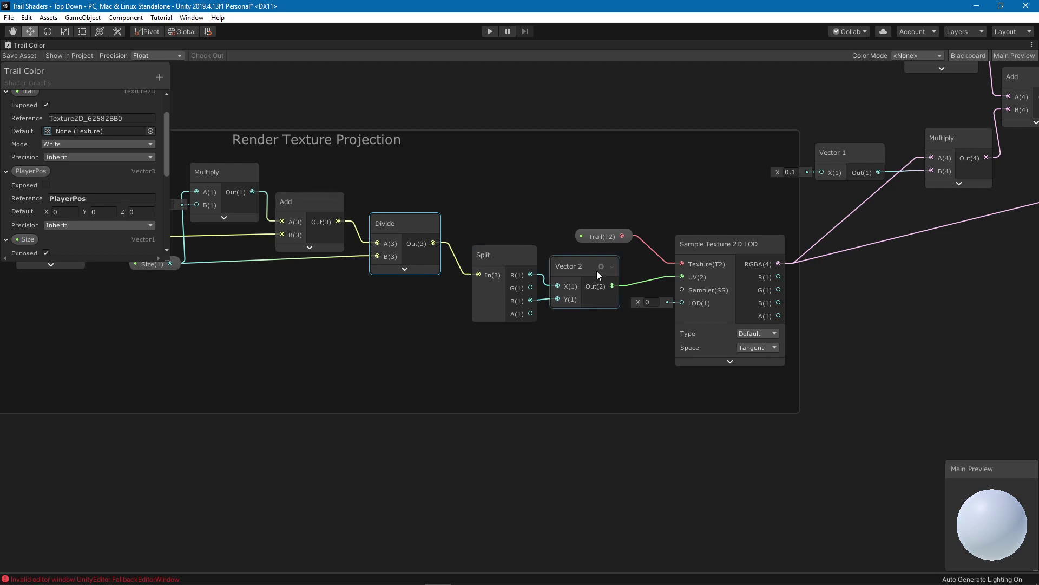
pyautogui.moveTo(592, 271); pyautogui.dragTo(589, 232)
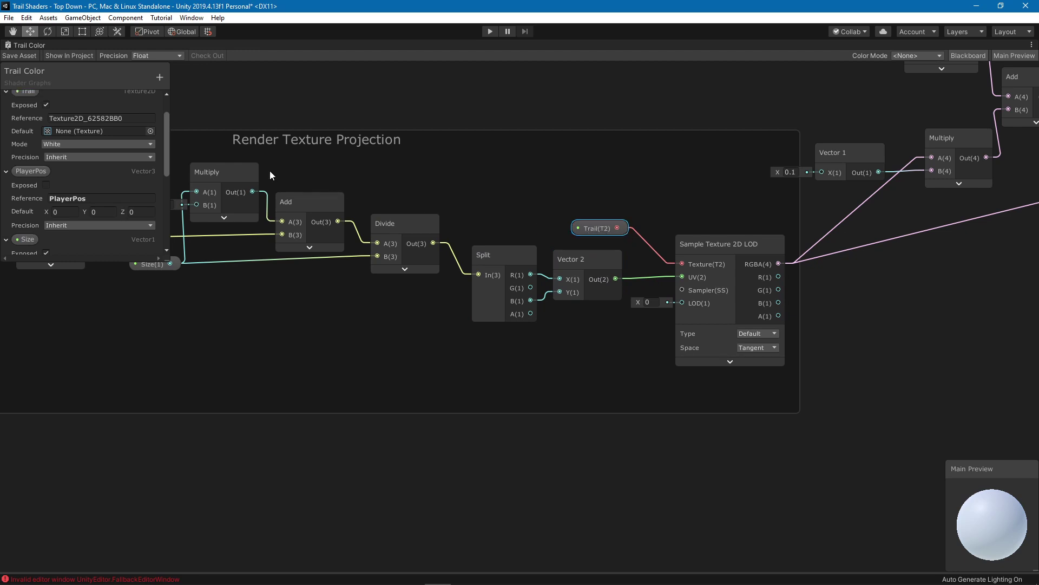
pyautogui.scroll(2, 27, 108)
# Expose the Trail property and bring the texture sampling nodes and PBR Master node into view.
pyautogui.click(46, 136)
pyautogui.moveTo(591, 274); pyautogui.dragTo(388, 269, button='middle')
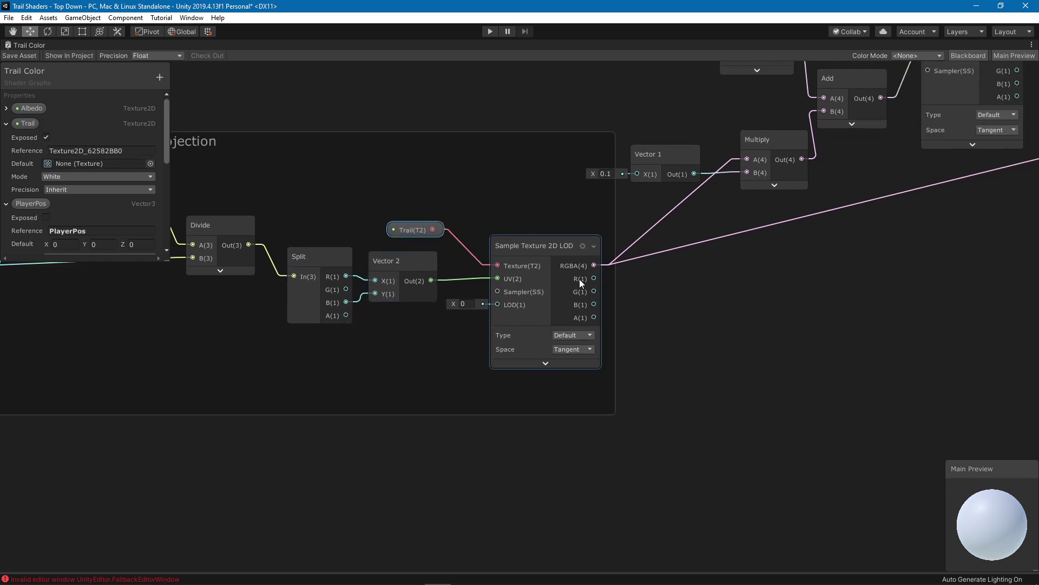
pyautogui.moveTo(548, 249); pyautogui.dragTo(549, 245)
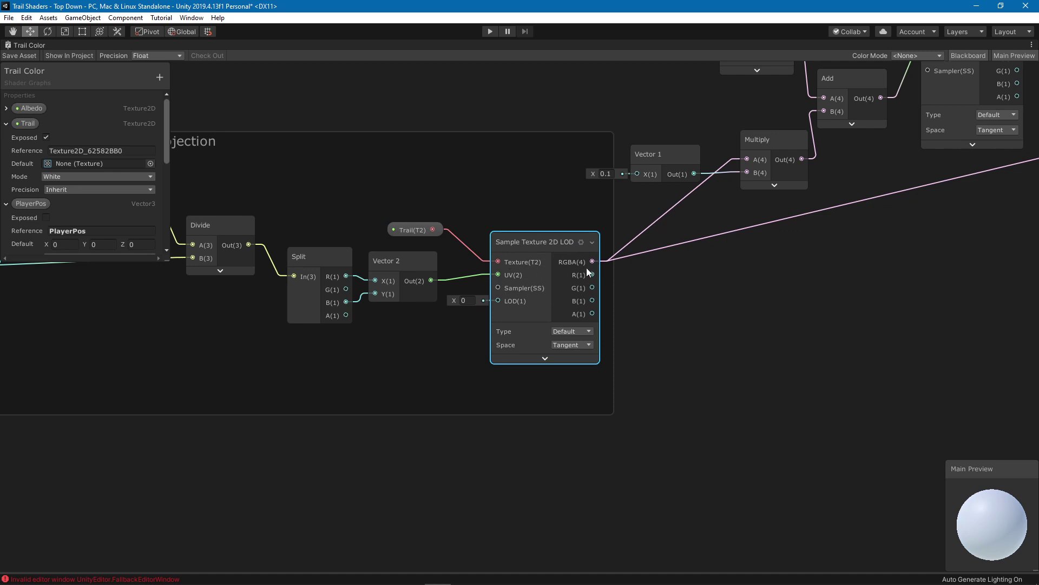
pyautogui.scroll(-3, 586, 267)
pyautogui.moveTo(586, 268); pyautogui.dragTo(371, 336, button='middle')
pyautogui.scroll(1, 381, 339)
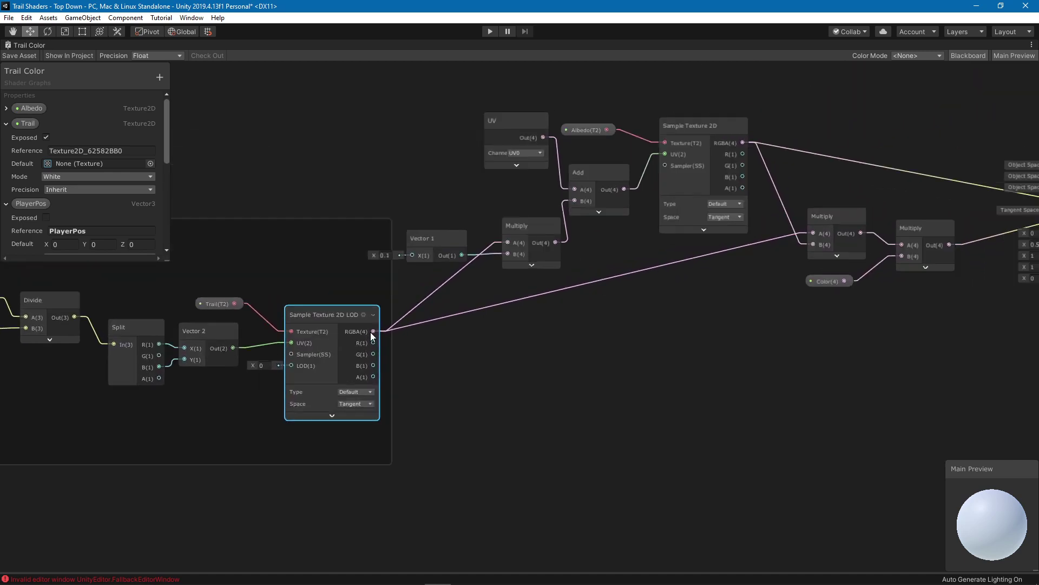
pyautogui.scroll(1, 482, 340)
pyautogui.moveTo(483, 340); pyautogui.dragTo(309, 397, button='middle')
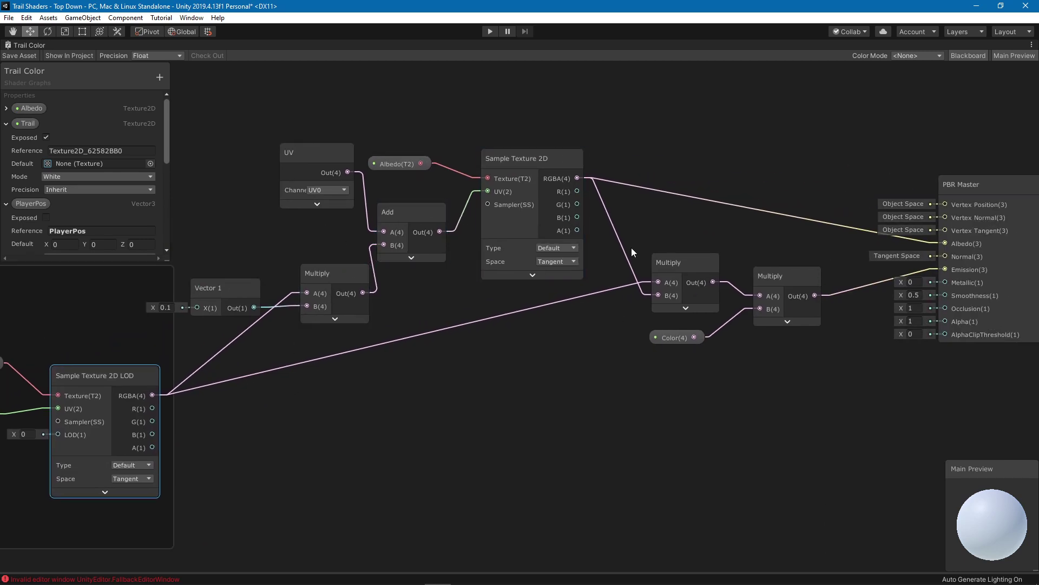
pyautogui.moveTo(341, 411); pyautogui.dragTo(391, 389, button='middle')
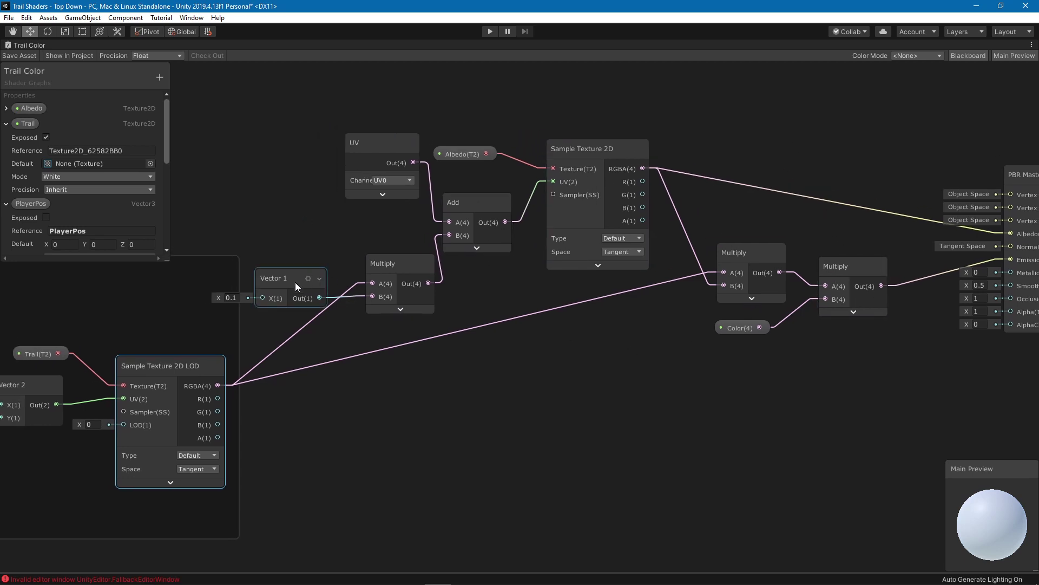
# Edit the Vector 1 value (0.1) and tidy the UV, Albedo, Sample LOD, Multiply and Color nodes.
pyautogui.moveTo(293, 282); pyautogui.dragTo(305, 282)
pyautogui.click(245, 299)
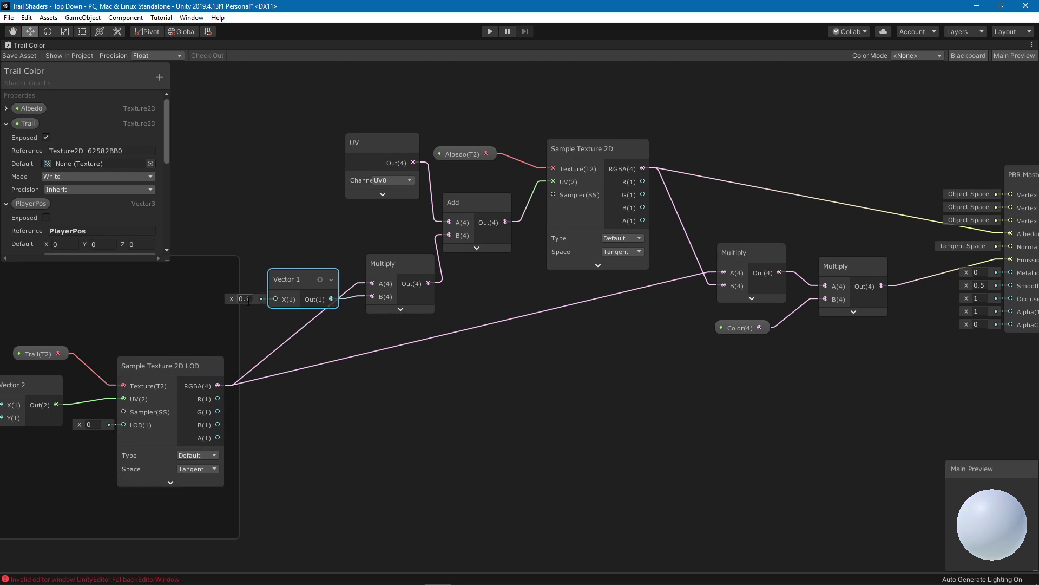
pyautogui.click(244, 299)
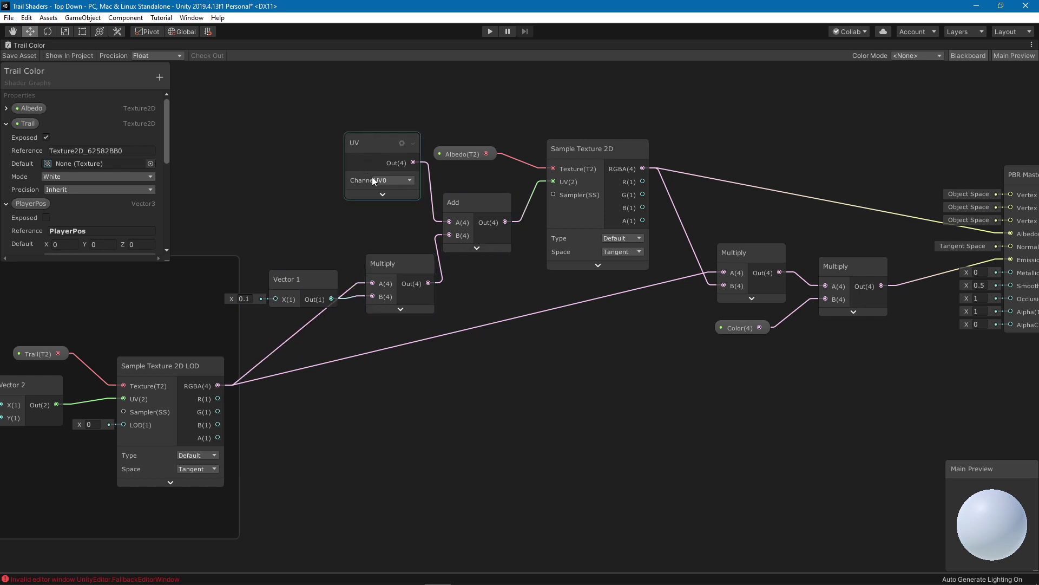
pyautogui.moveTo(386, 158); pyautogui.dragTo(370, 173)
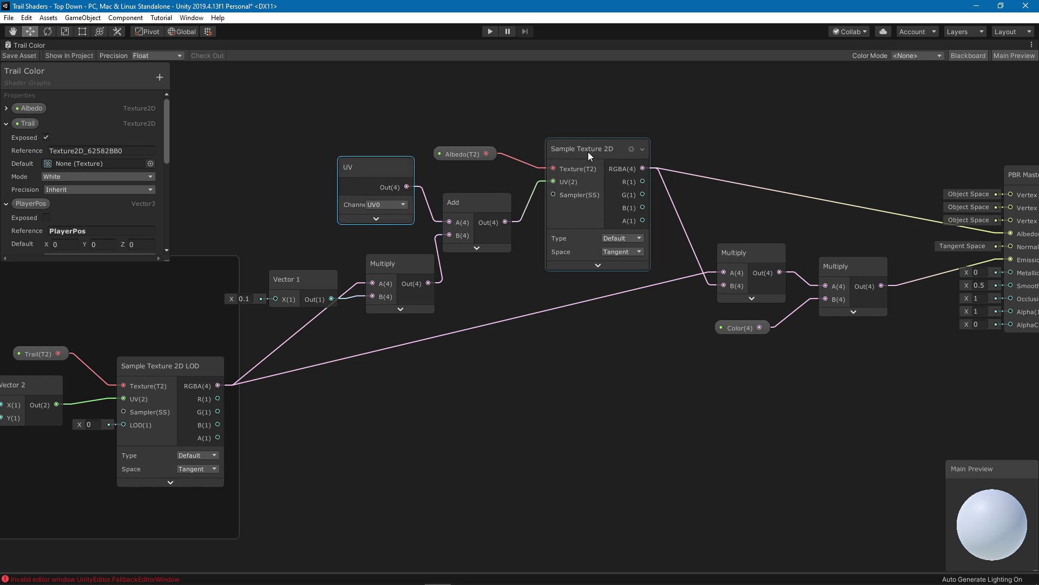
pyautogui.moveTo(461, 156); pyautogui.dragTo(464, 152)
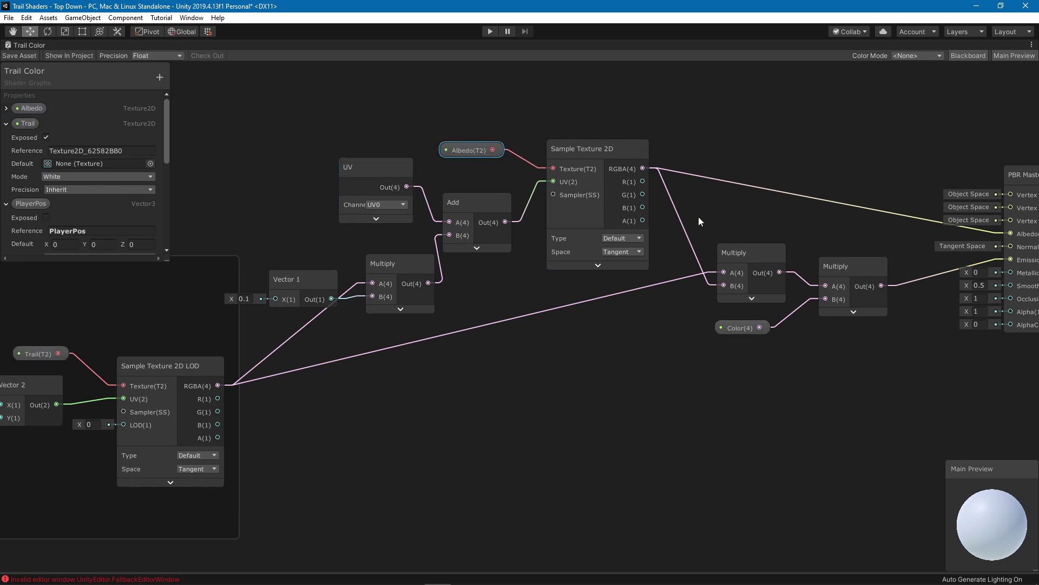
pyautogui.moveTo(704, 219); pyautogui.dragTo(628, 225, button='middle')
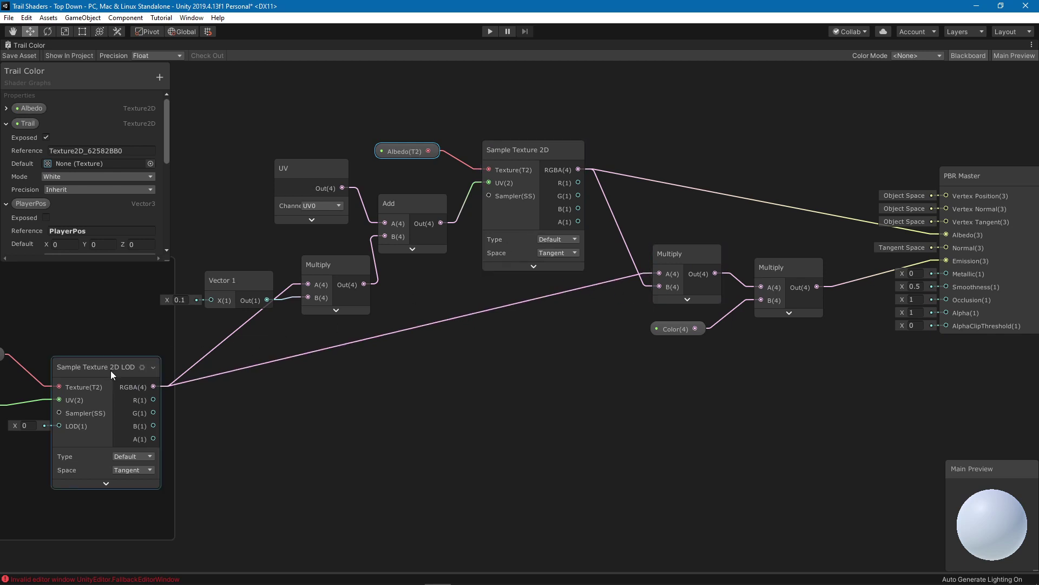
pyautogui.moveTo(110, 370); pyautogui.dragTo(84, 358)
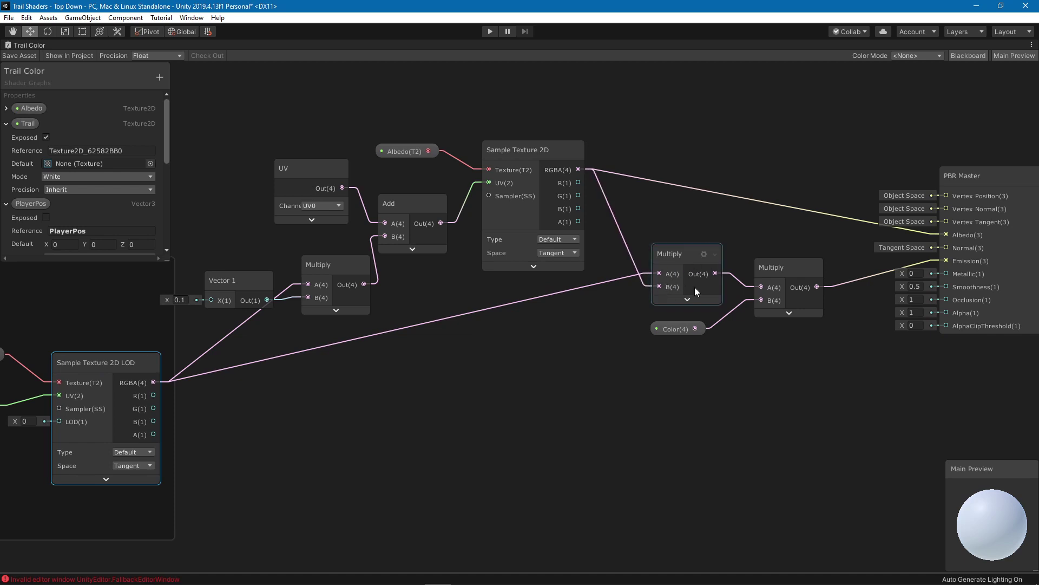
pyautogui.moveTo(694, 268); pyautogui.dragTo(691, 269)
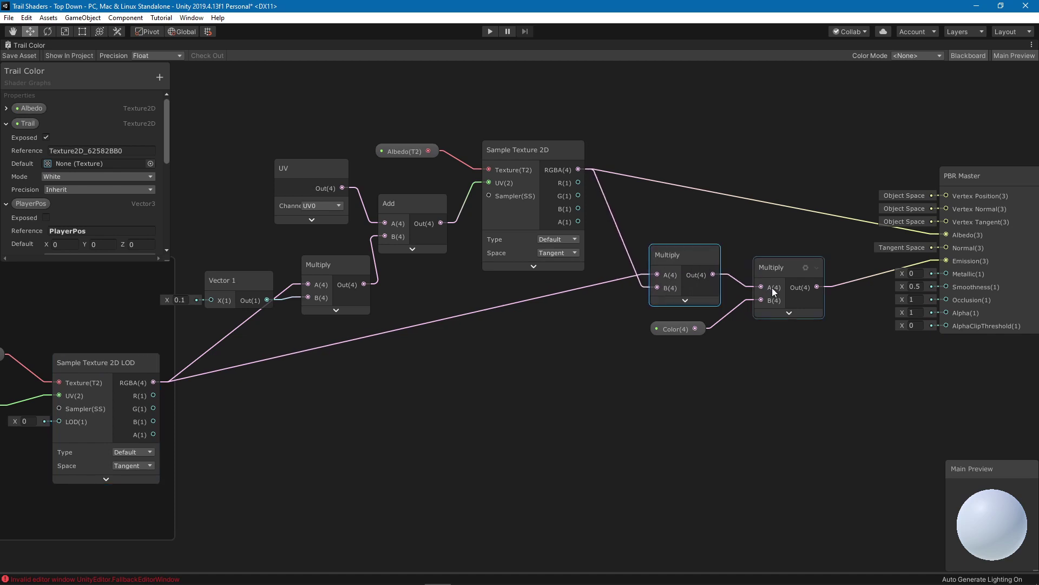
pyautogui.moveTo(682, 332); pyautogui.dragTo(687, 330)
pyautogui.scroll(-5, 114, 194)
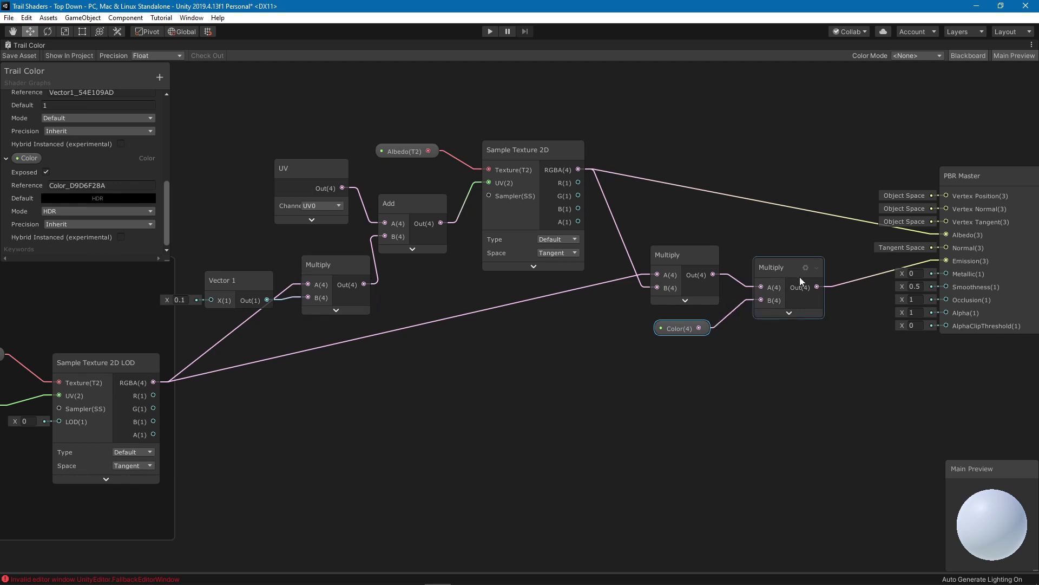
# Restore the editor layout, select the ground plane, expand its Trail Color material and move closer.
pyautogui.click(778, 137)
pyautogui.hotkey('shift', 'space')
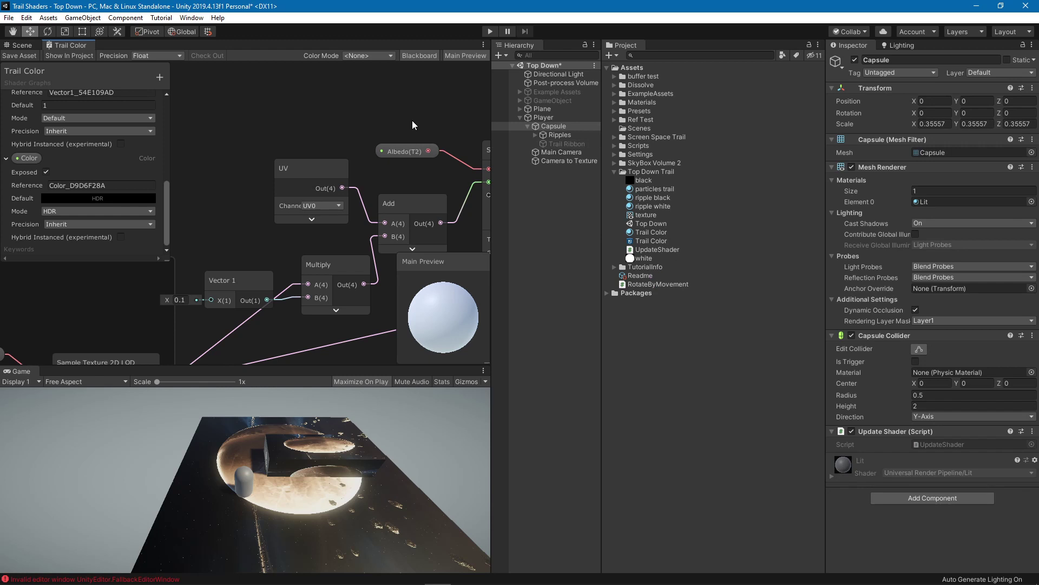
pyautogui.click(21, 45)
pyautogui.click(344, 265)
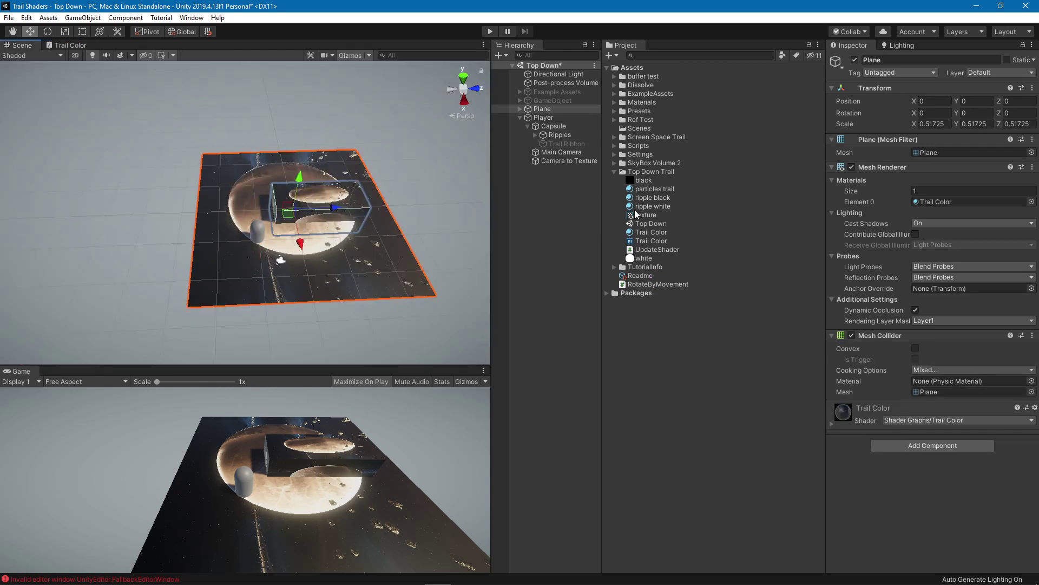
pyautogui.click(856, 414)
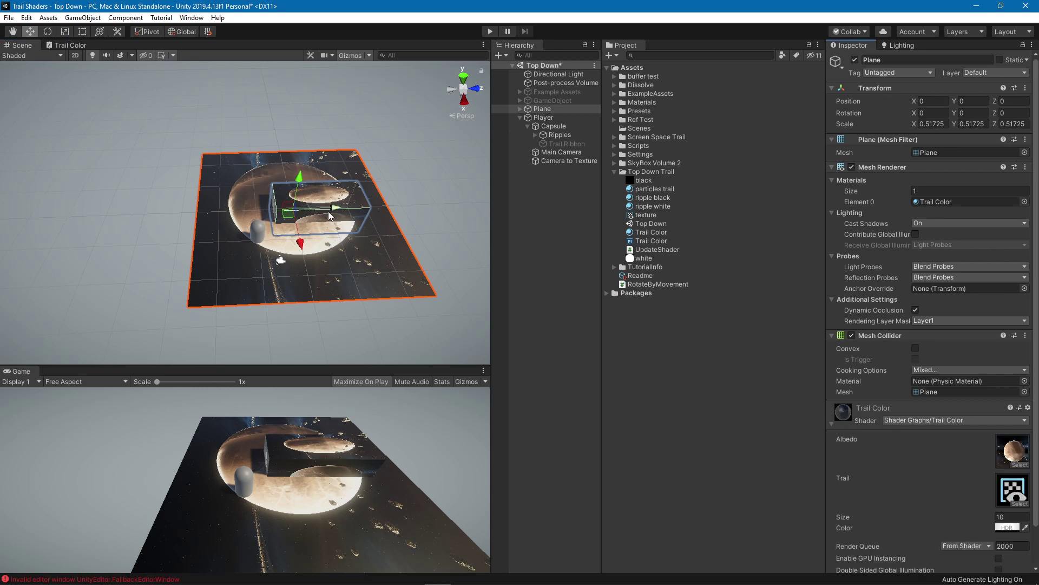
pyautogui.moveTo(328, 216); pyautogui.dragTo(291, 166, button='right')
pyautogui.press('w')
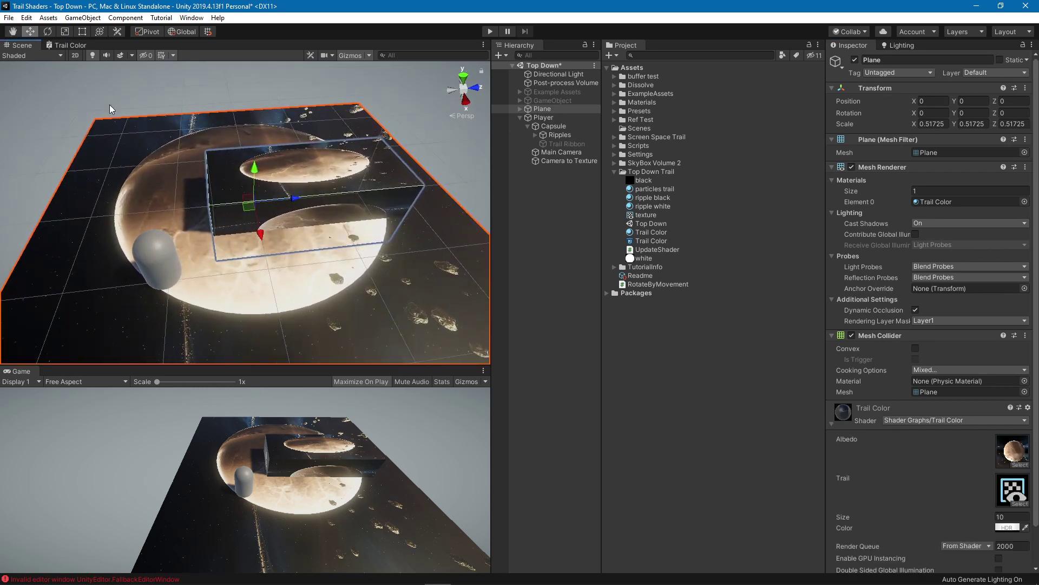
pyautogui.scroll(-2, 869, 409)
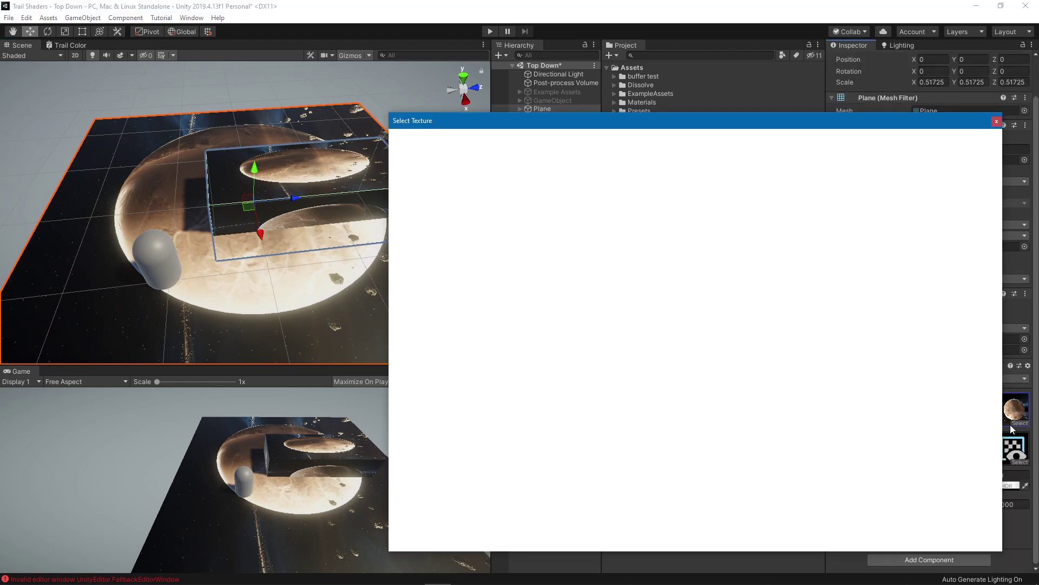
# Try the downImage texture as the plane's Albedo.
pyautogui.click(1020, 422)
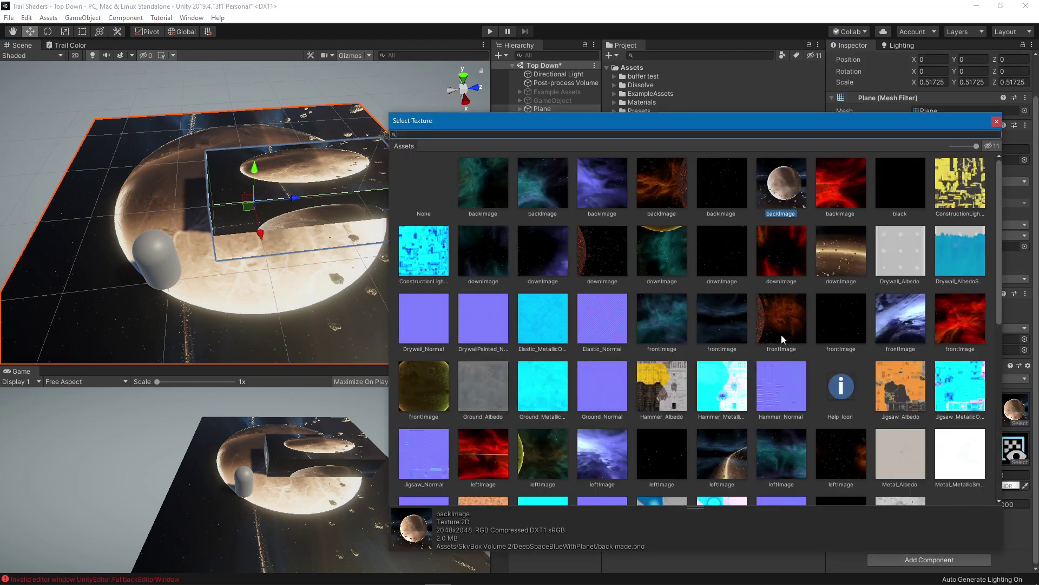
pyautogui.click(848, 261)
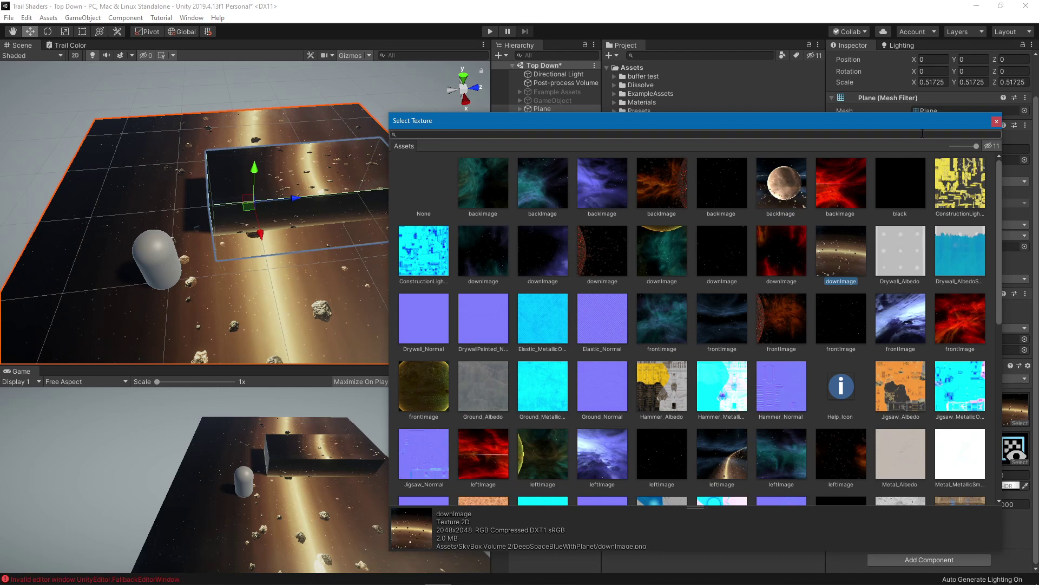
pyautogui.click(997, 122)
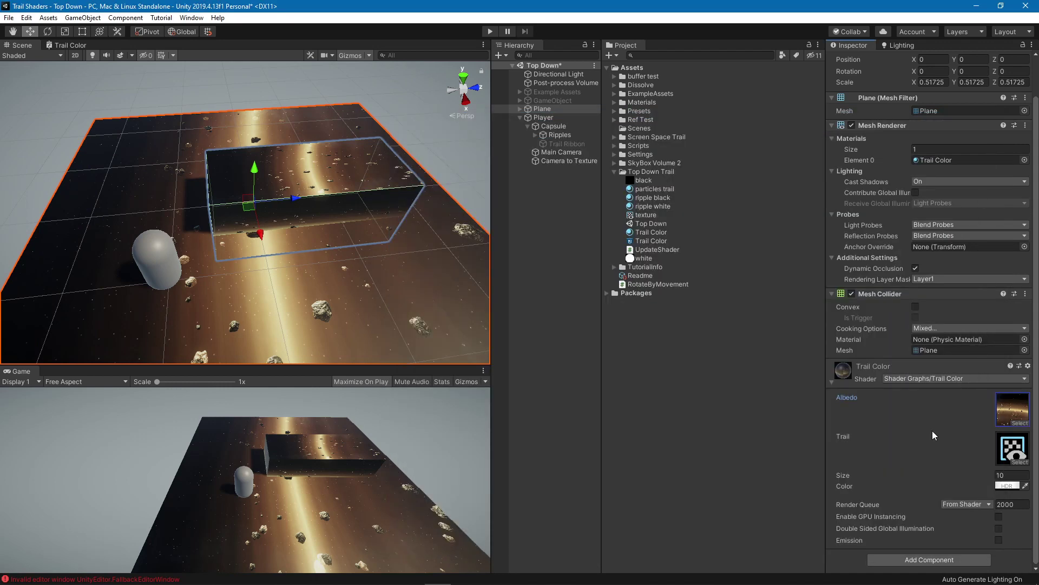
pyautogui.scroll(-5, 251, 238)
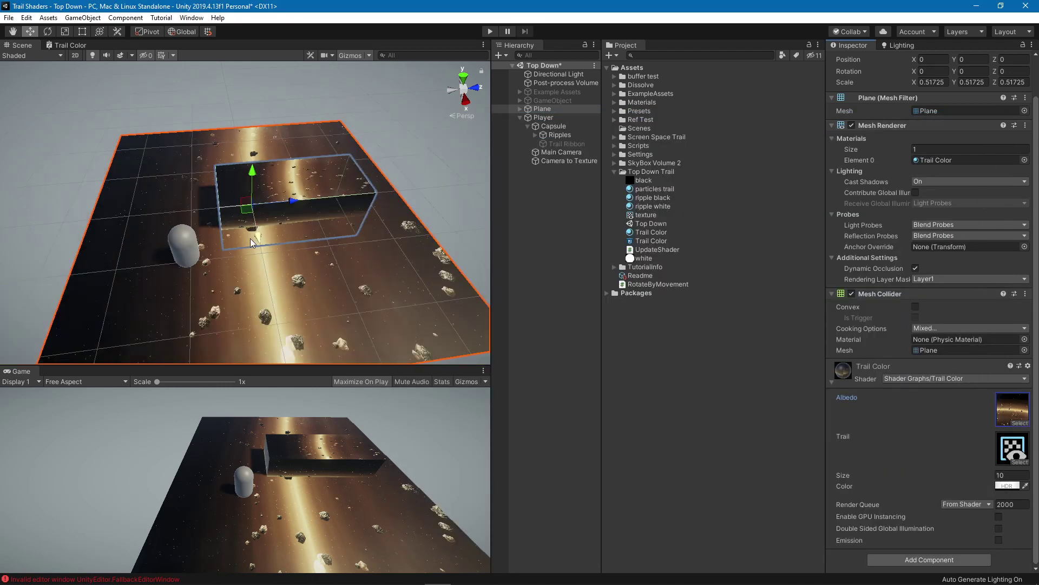
# Move the capsule and the transparent cube across the plane to test the projected trails.
pyautogui.click(560, 118)
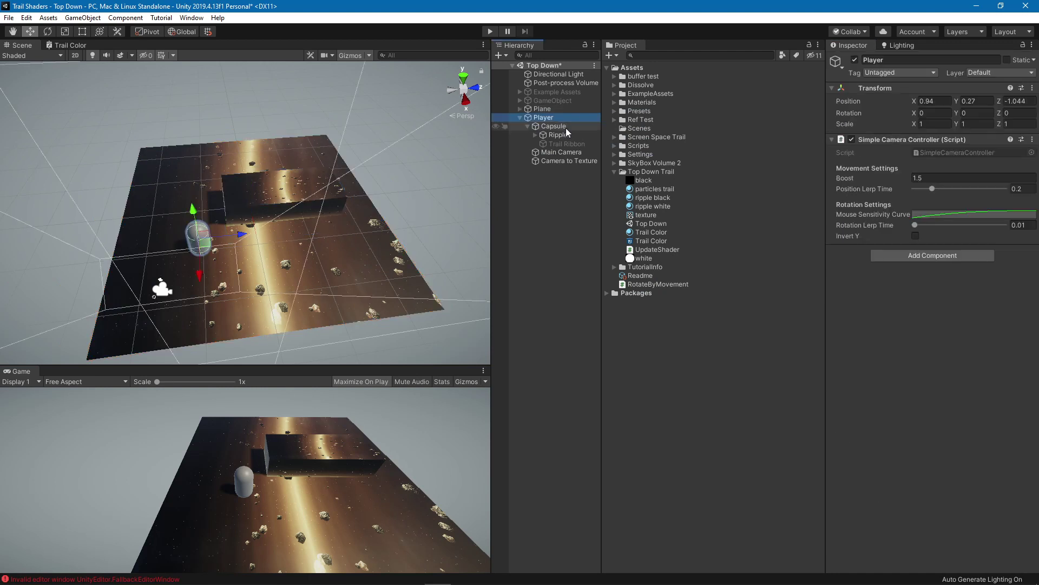
pyautogui.keyDown('ctrl'); pyautogui.click(566, 129); pyautogui.keyUp('ctrl')
pyautogui.keyDown('ctrl'); pyautogui.click(562, 135); pyautogui.keyUp('ctrl')
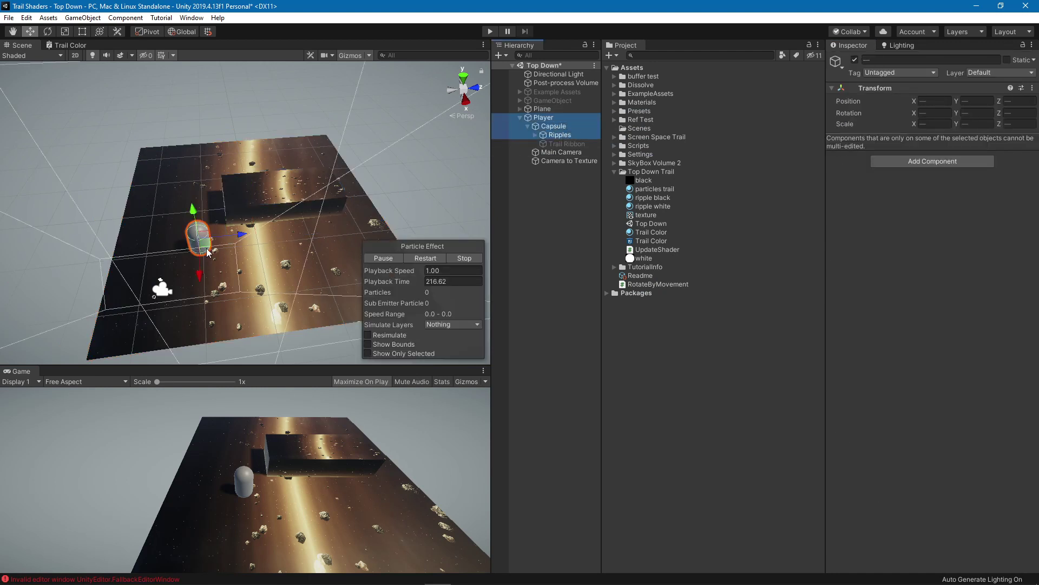
pyautogui.moveTo(201, 239); pyautogui.dragTo(205, 195)
pyautogui.click(262, 151)
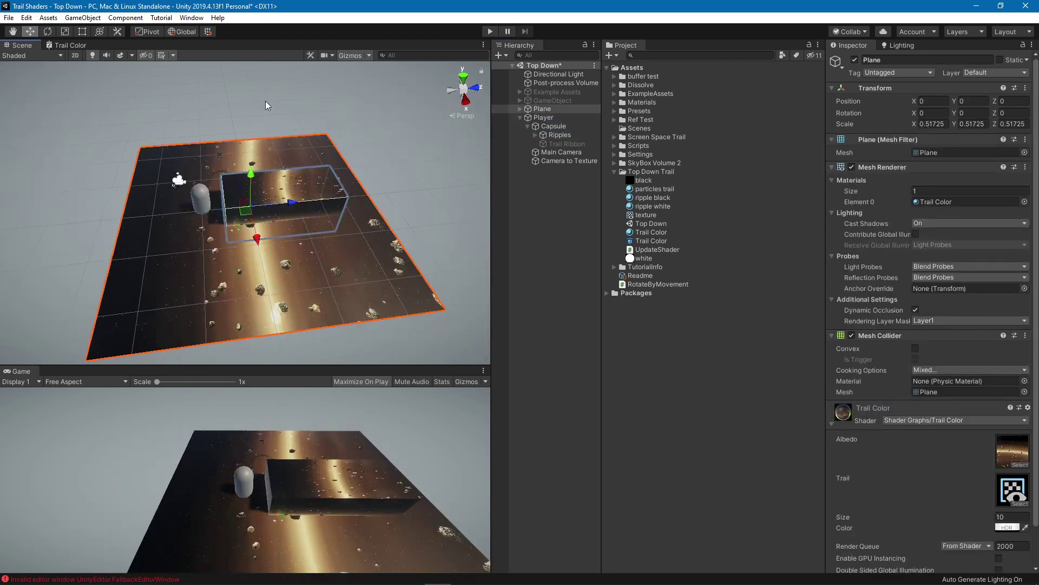
pyautogui.click(268, 202)
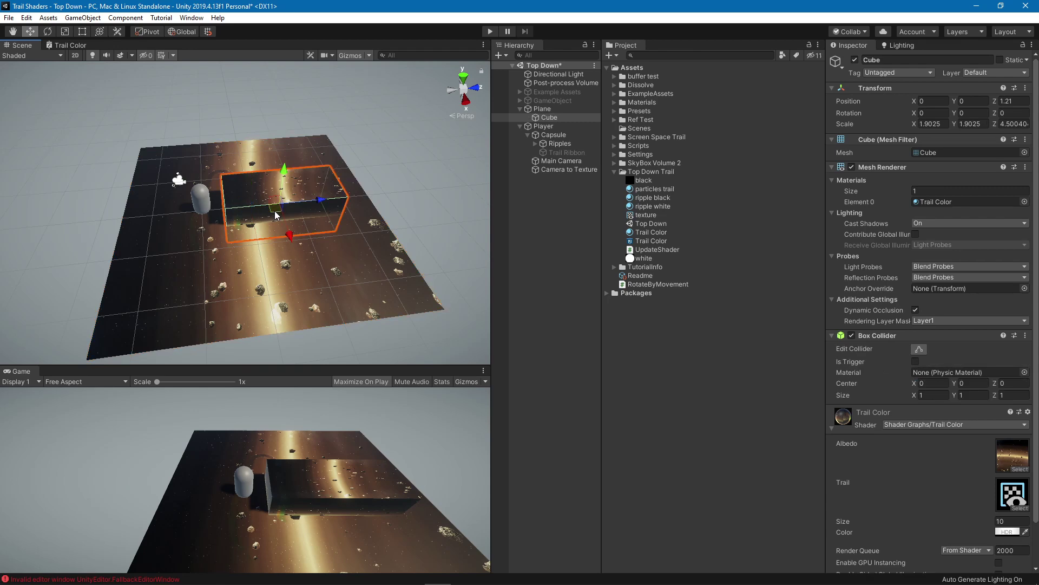
pyautogui.moveTo(270, 206); pyautogui.dragTo(292, 166)
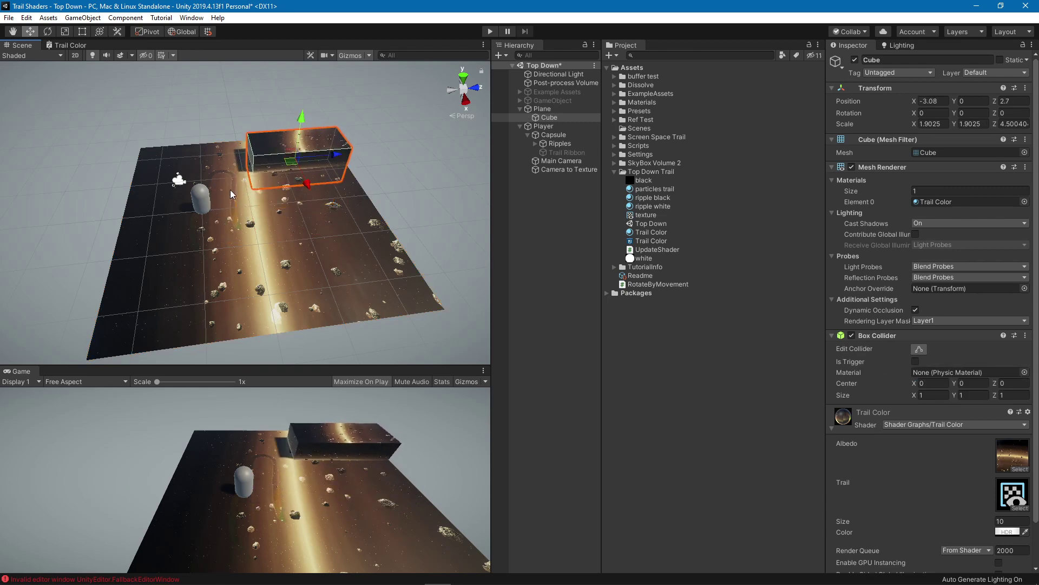
pyautogui.scroll(5, 234, 213)
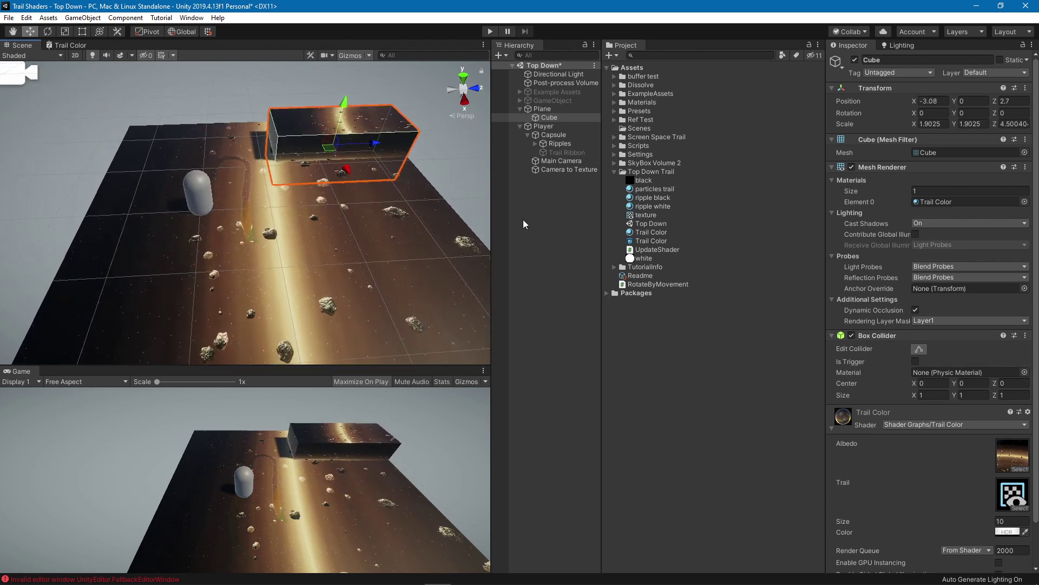
# Switch the plane's Albedo texture to UniversalIcon and select the Trail Color material asset.
pyautogui.click(407, 268)
pyautogui.click(1020, 465)
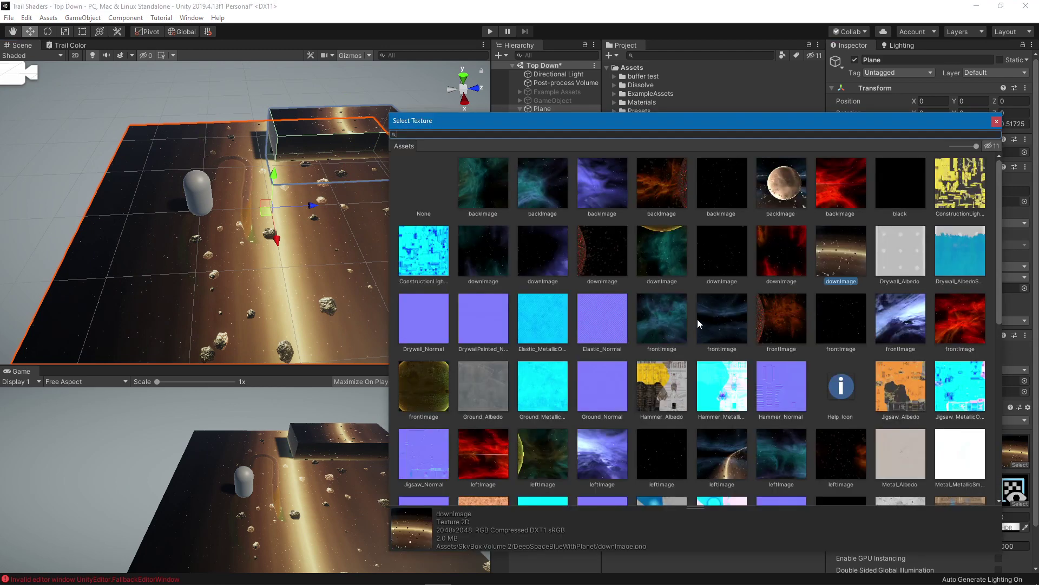
pyautogui.scroll(-10, 762, 340)
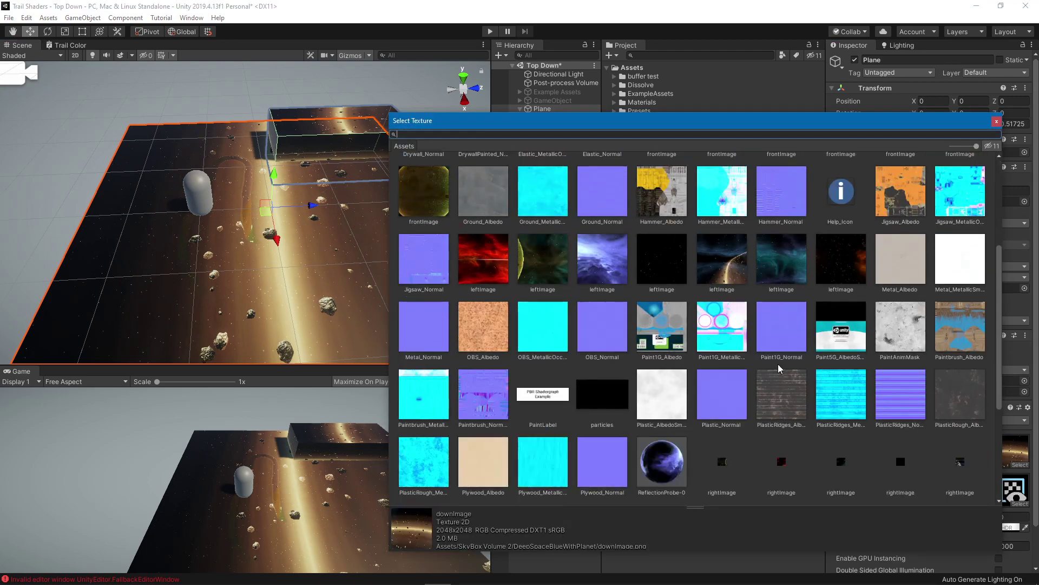
pyautogui.click(784, 403)
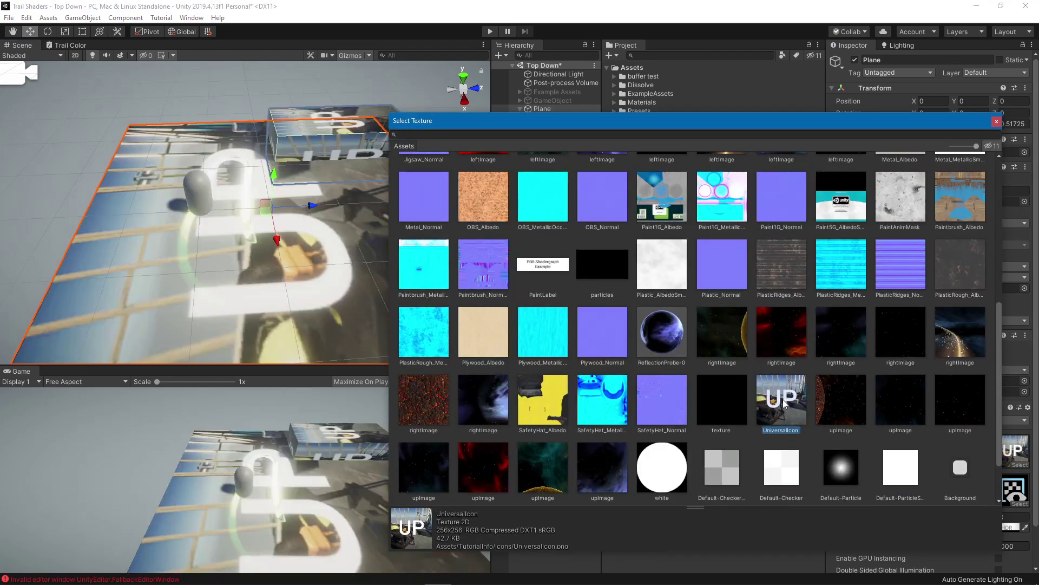
pyautogui.click(997, 122)
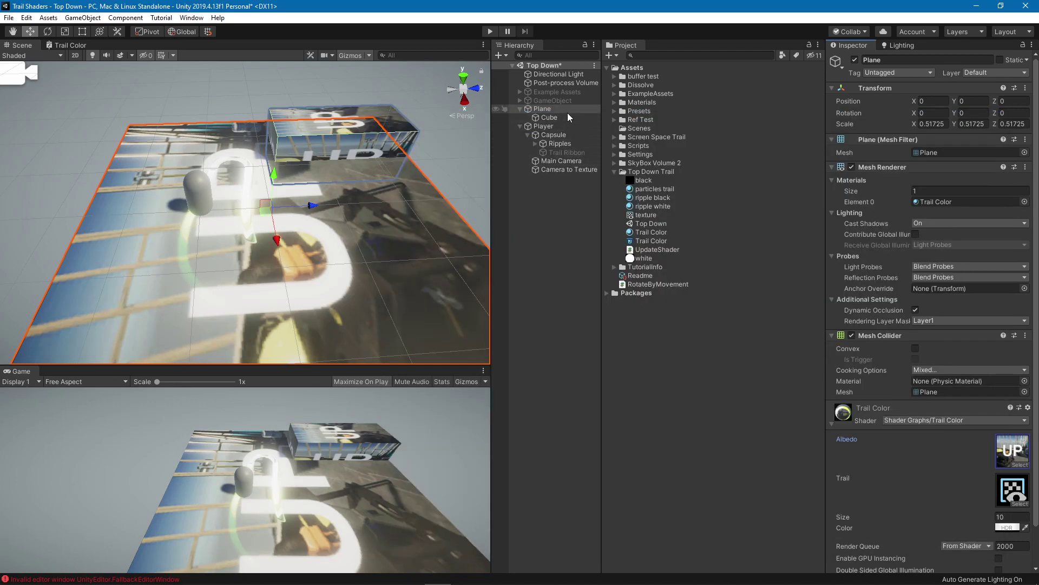
pyautogui.click(654, 233)
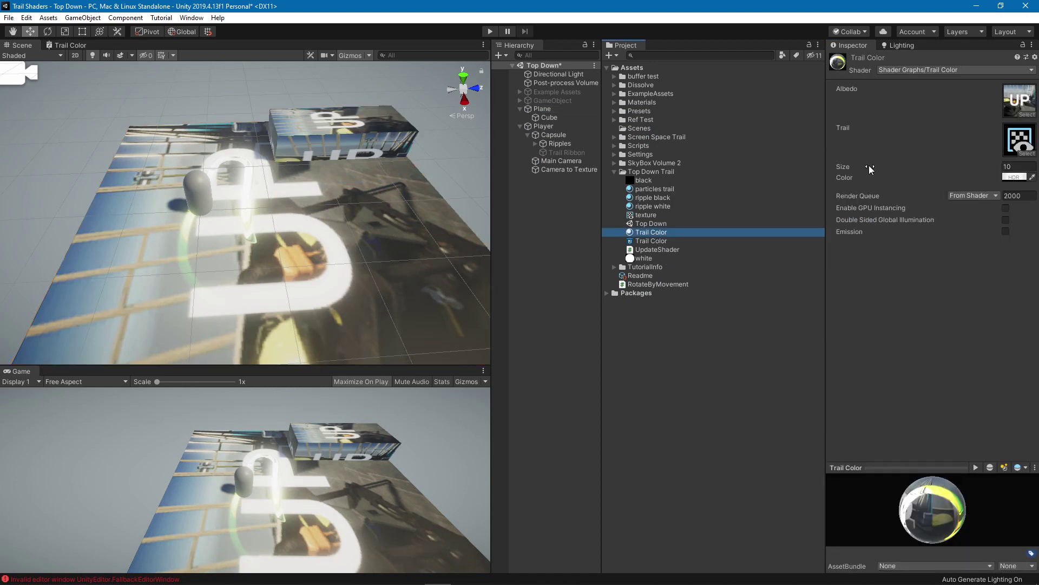
# Raise the Trail Color material's Size from 10 to 13.59, then view the particles trail material.
pyautogui.moveTo(869, 165); pyautogui.dragTo(935, 180)
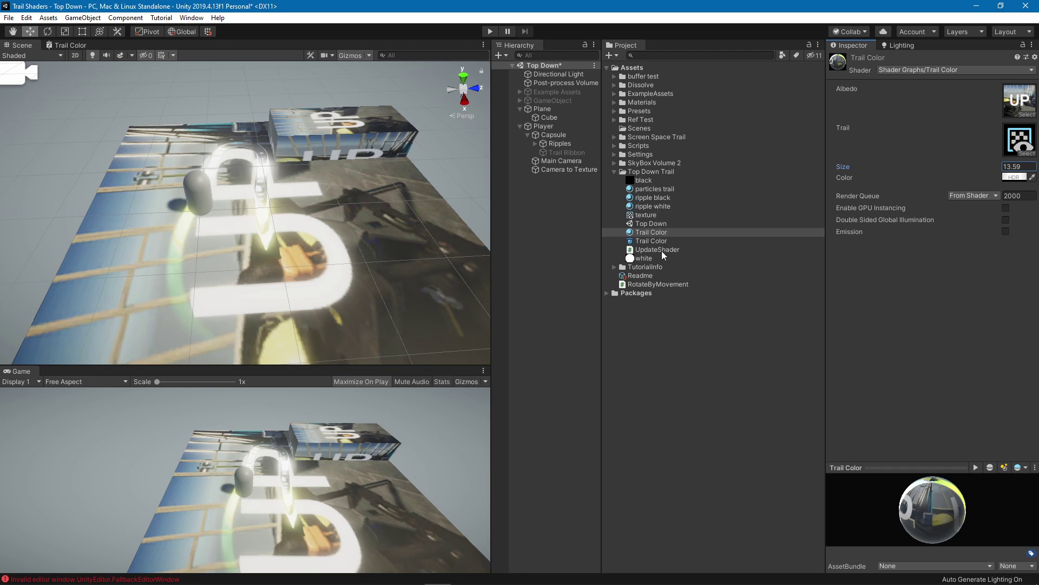
pyautogui.click(661, 192)
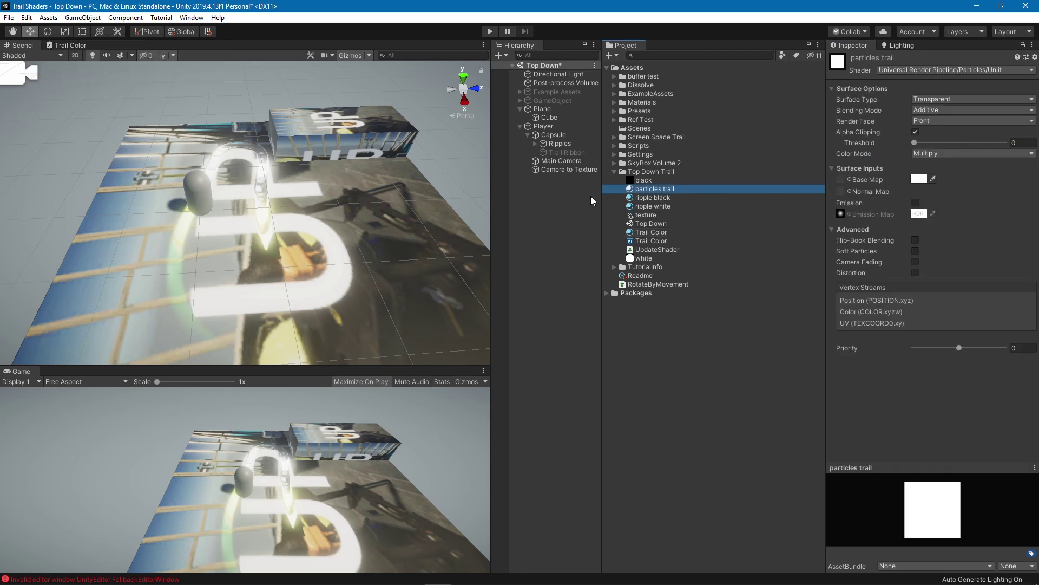